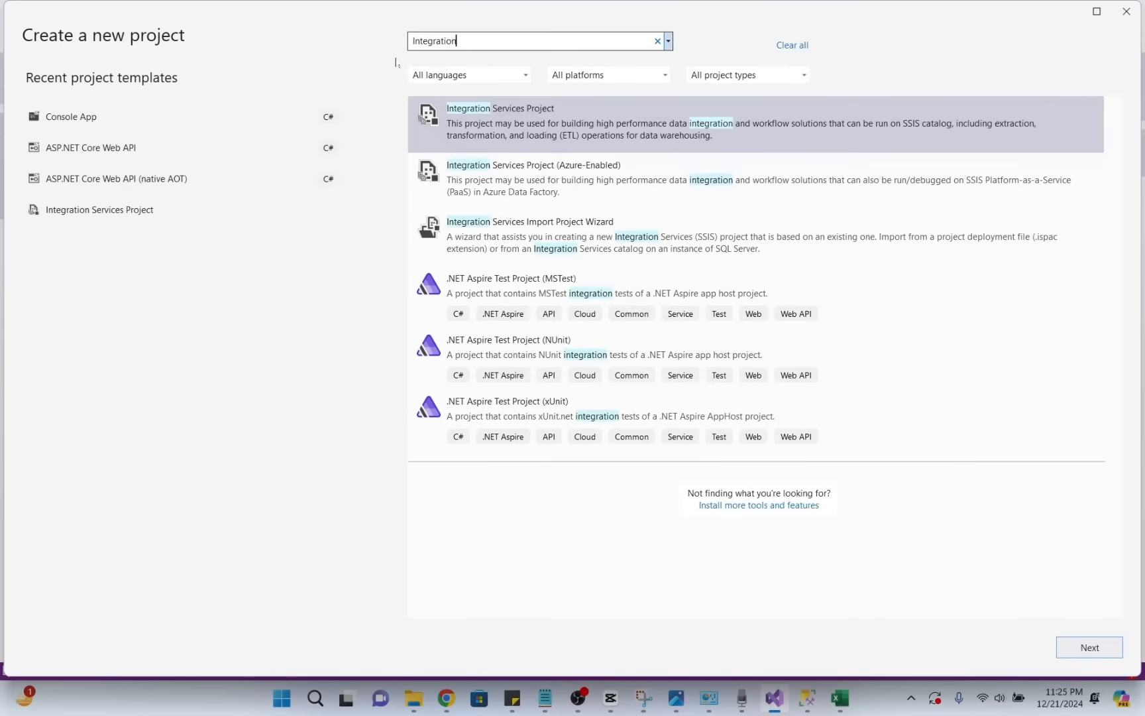
Create an Integration Services Project named MySSISPackage in the default location.
{"action": "left_click", "coordinate": [1089, 647]}
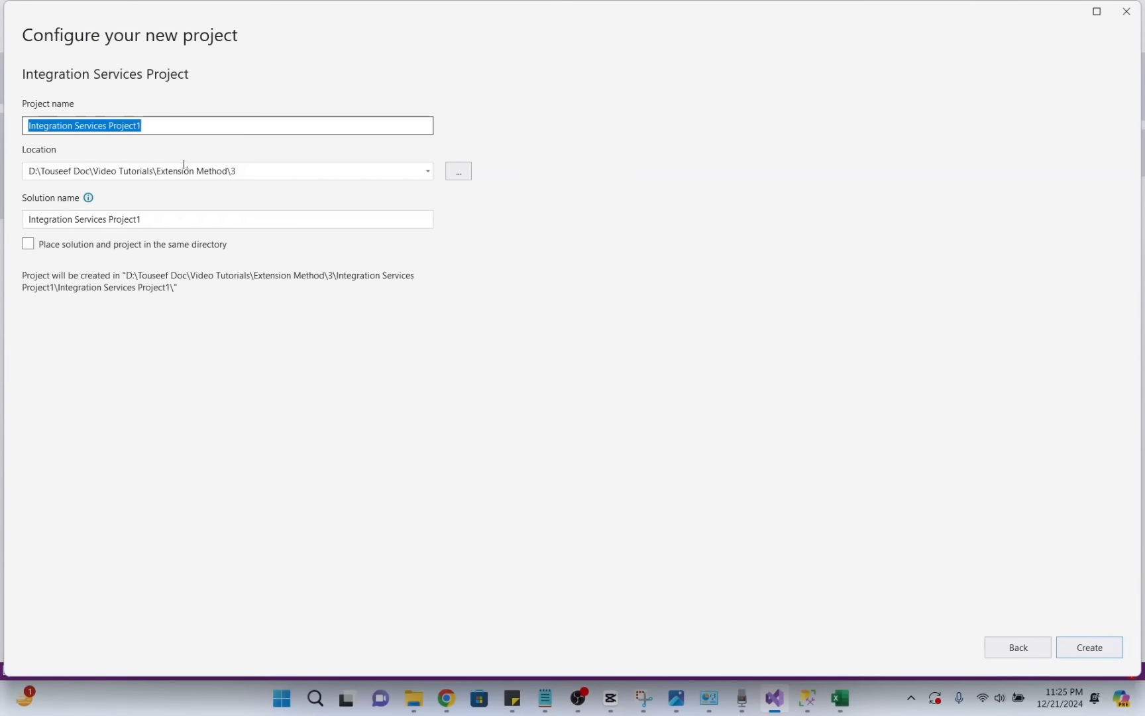
{"action": "type", "text": "MY"}
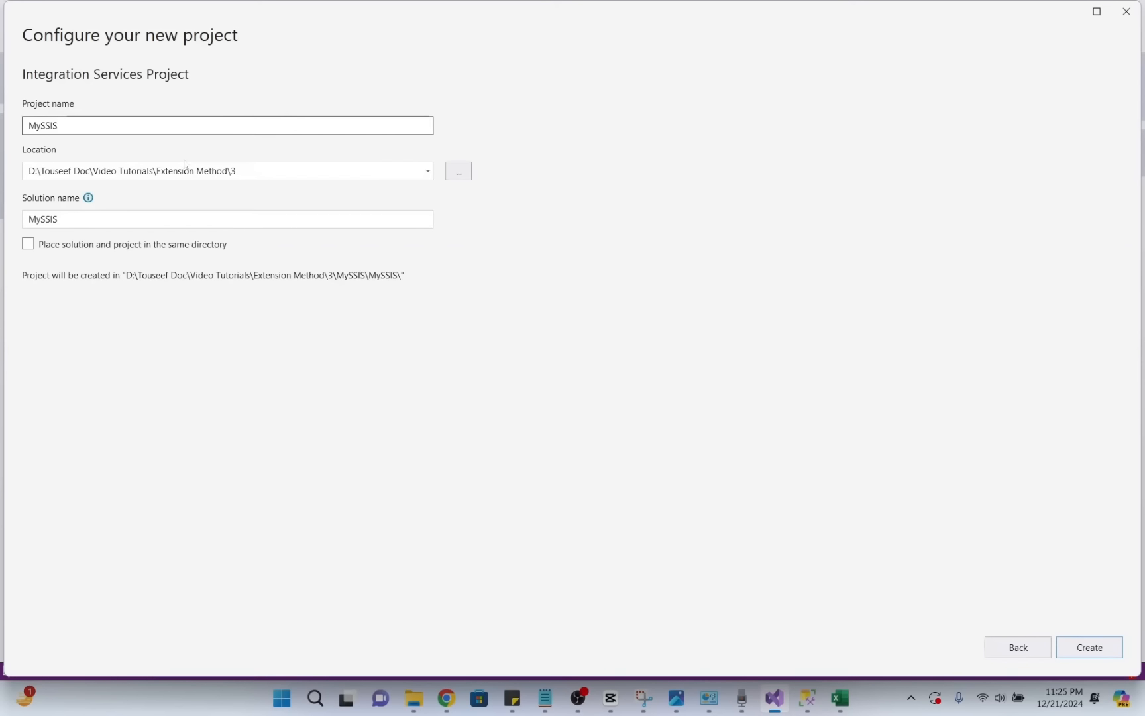
{"action": "type", "text": "SSISPackage"}
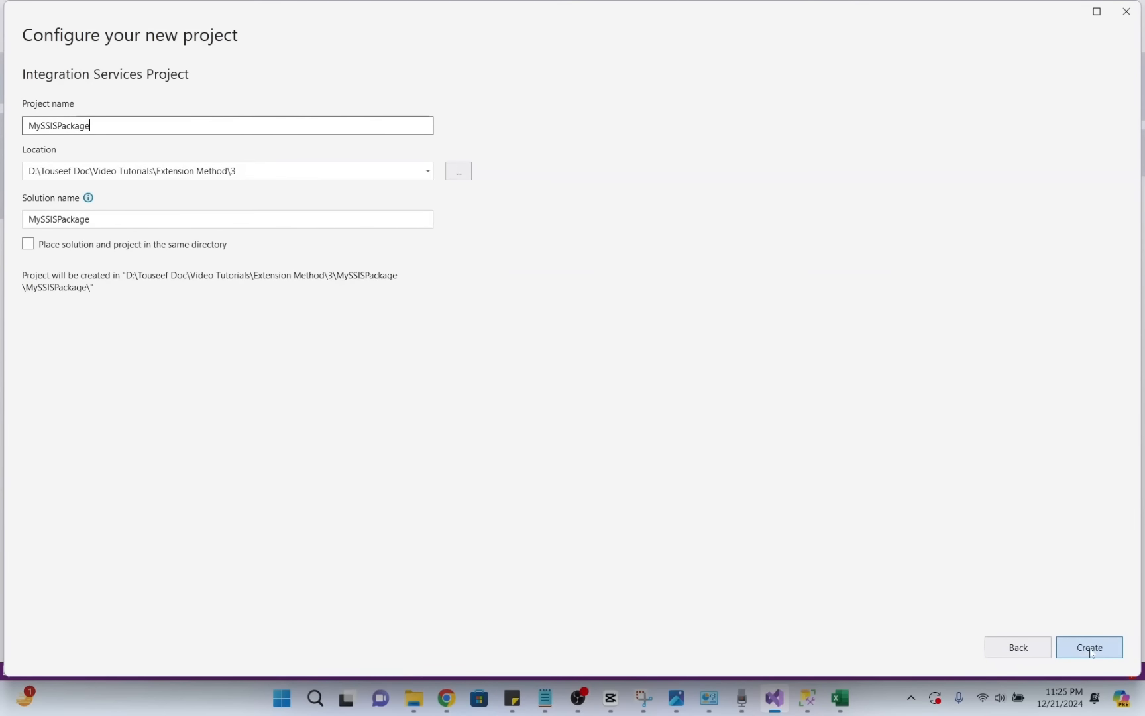
{"action": "left_click", "coordinate": [1090, 649]}
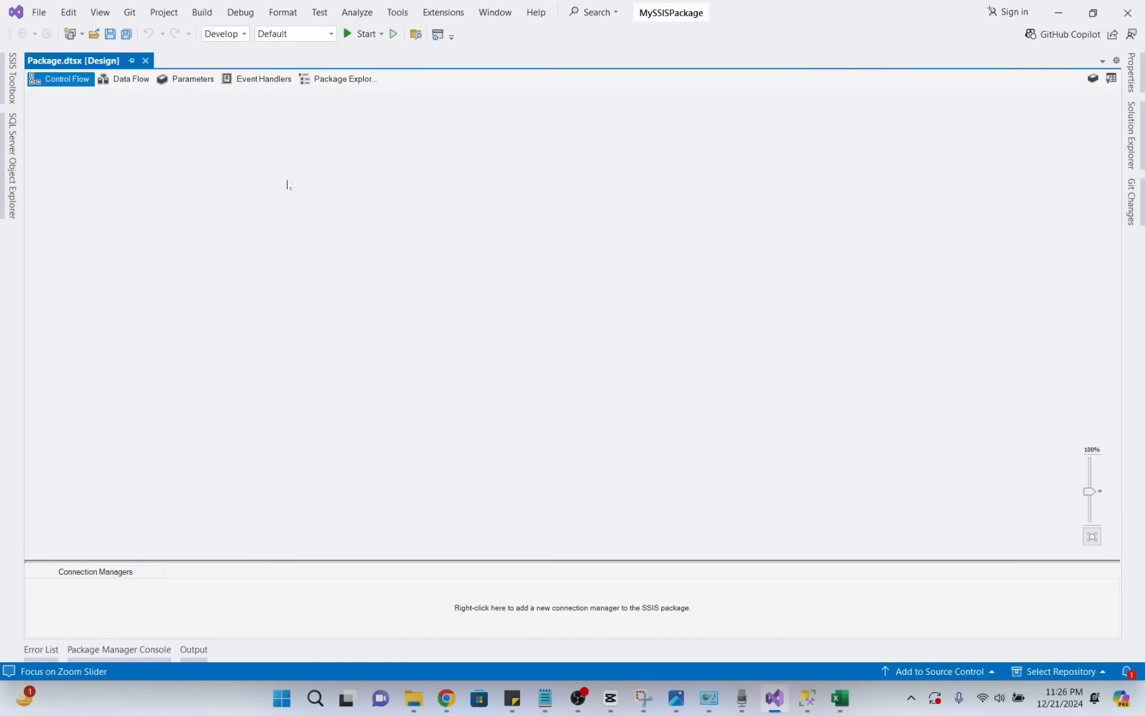
Open the Solution Explorer and keep it docked beside the package designer.
{"action": "left_click", "coordinate": [1131, 136]}
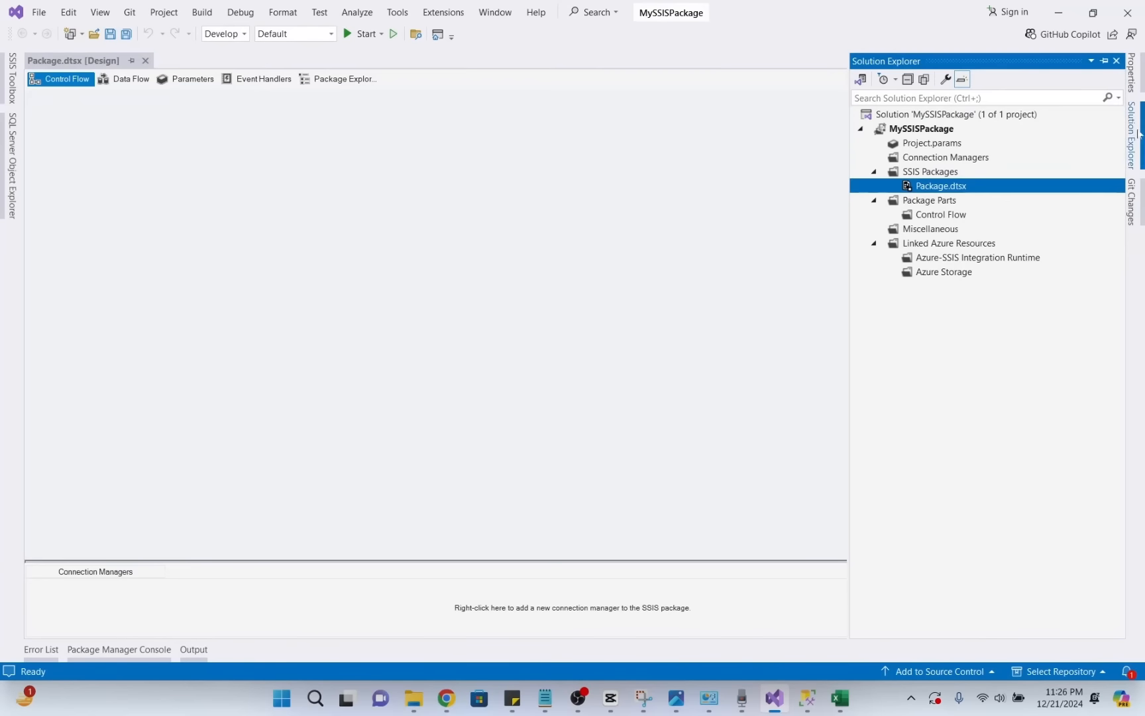
{"action": "left_click", "coordinate": [1101, 61]}
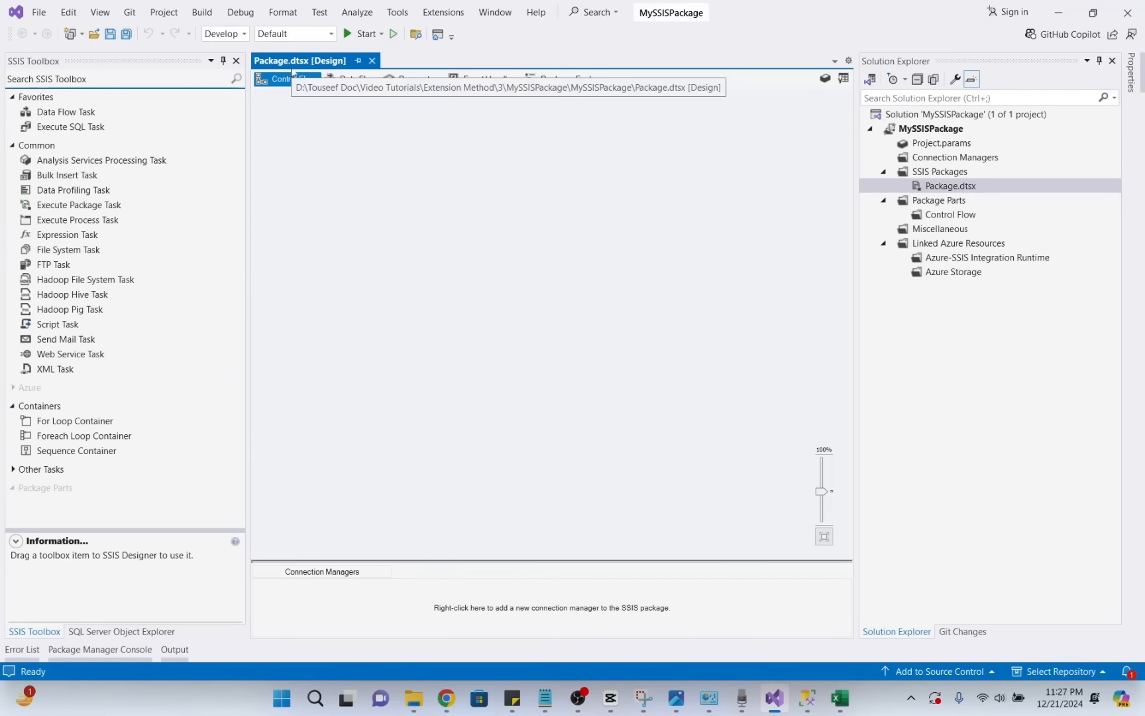
{"action": "left_click", "coordinate": [363, 81]}
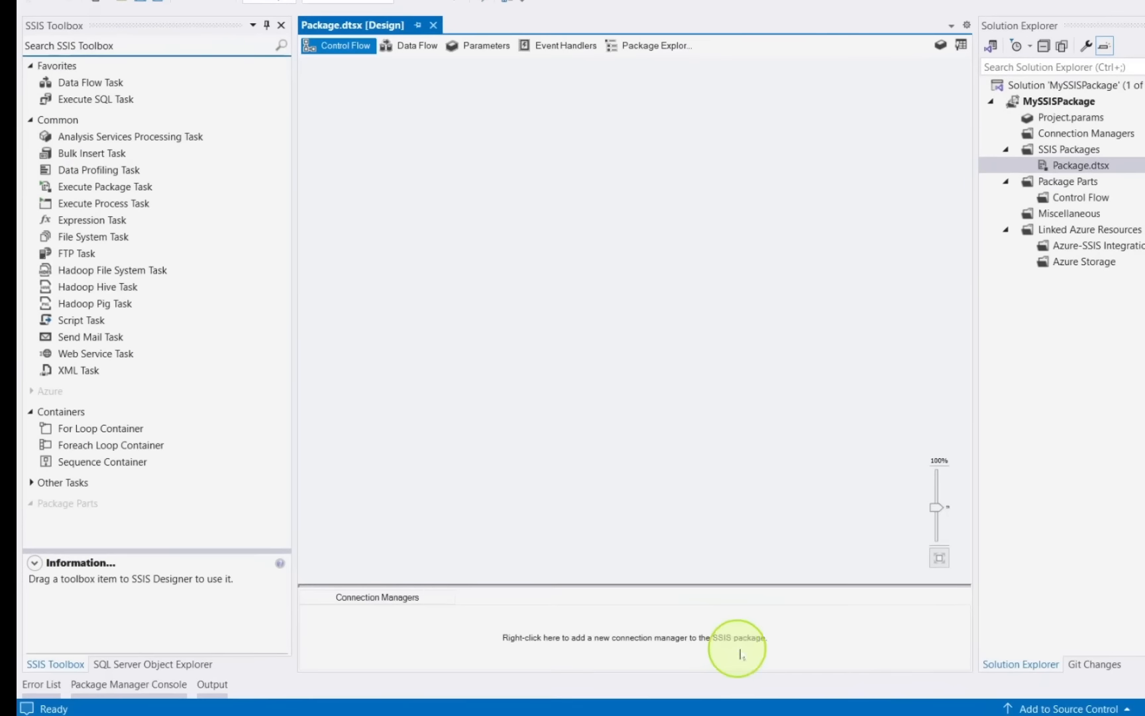
Add a Data Flow Task to the package's control flow.
{"action": "left_click", "coordinate": [120, 83]}
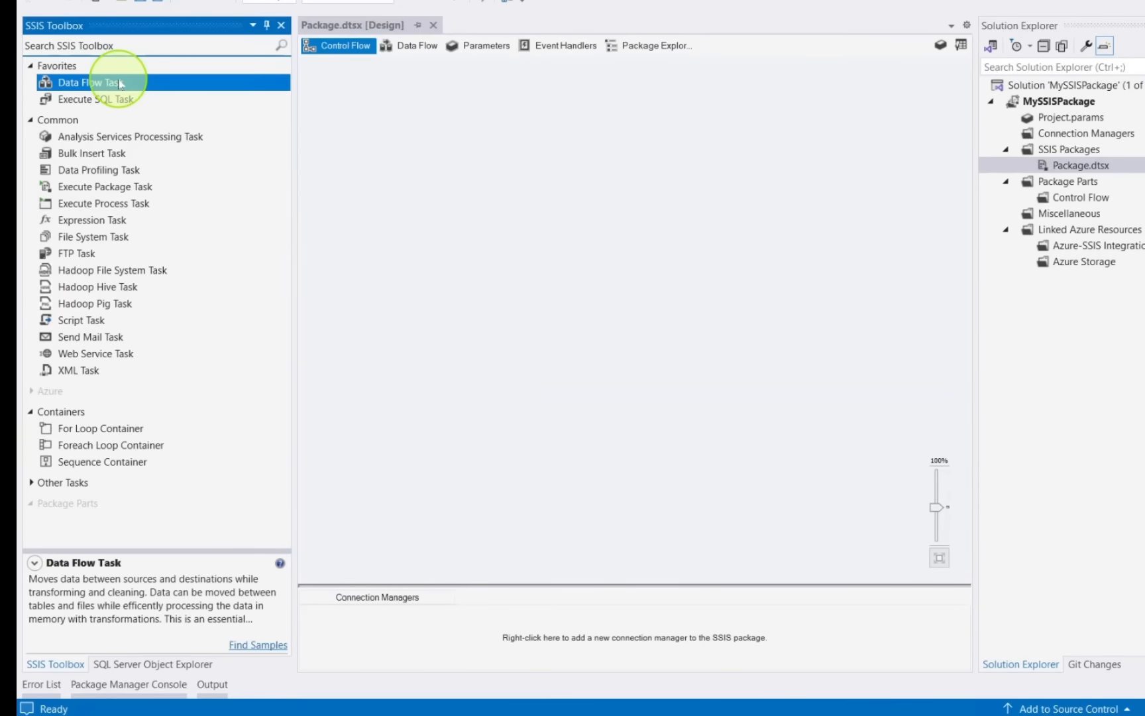
{"action": "left_click_drag", "start_coordinate": [121, 83], "coordinate": [394, 137]}
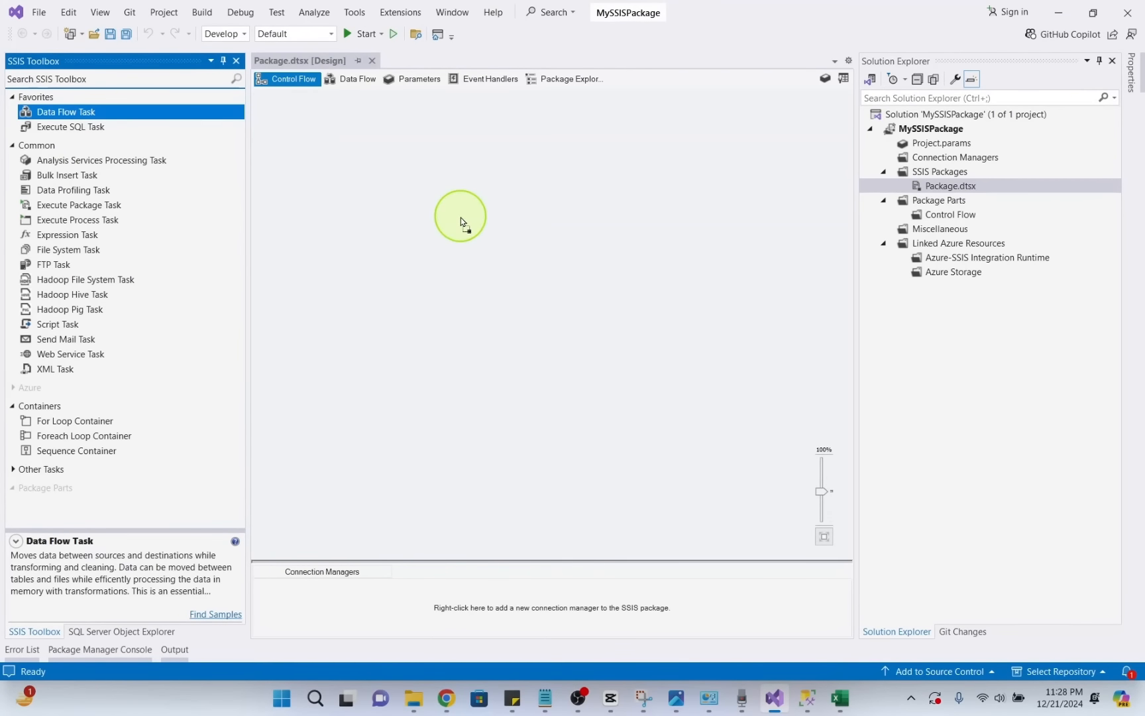
{"action": "left_click_drag", "start_coordinate": [460, 218], "coordinate": [460, 217]}
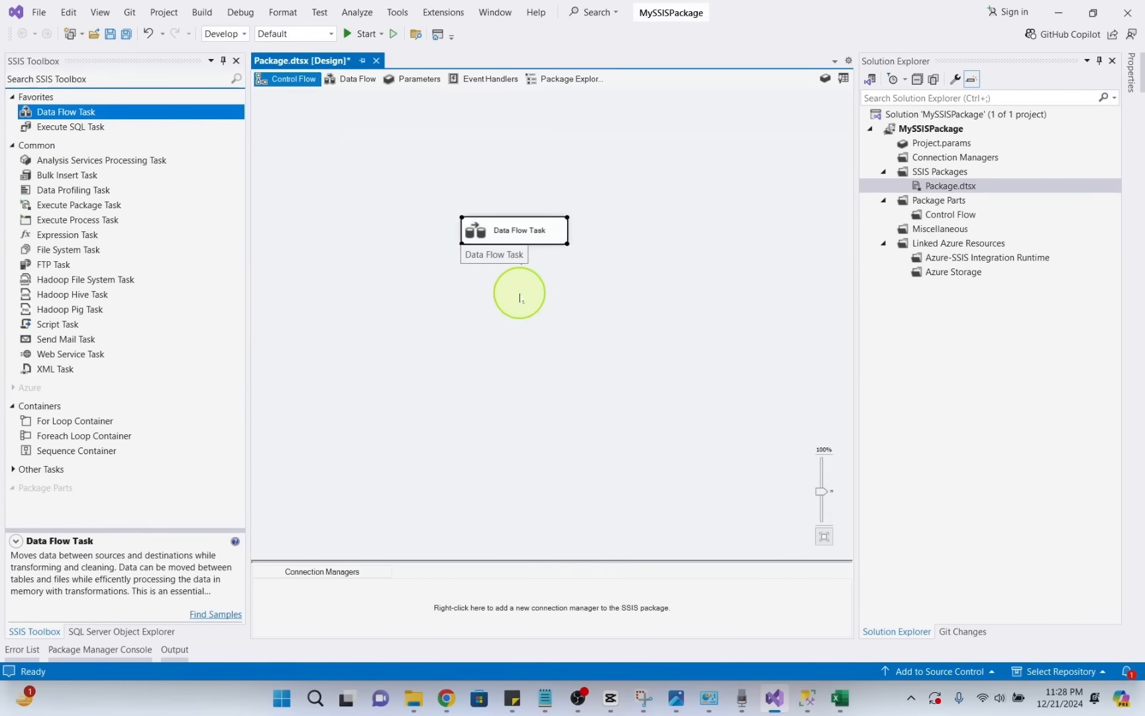
Open the Data Flow Task for editing and add a Flat File Source to its empty data flow.
{"action": "double_click", "coordinate": [506, 238]}
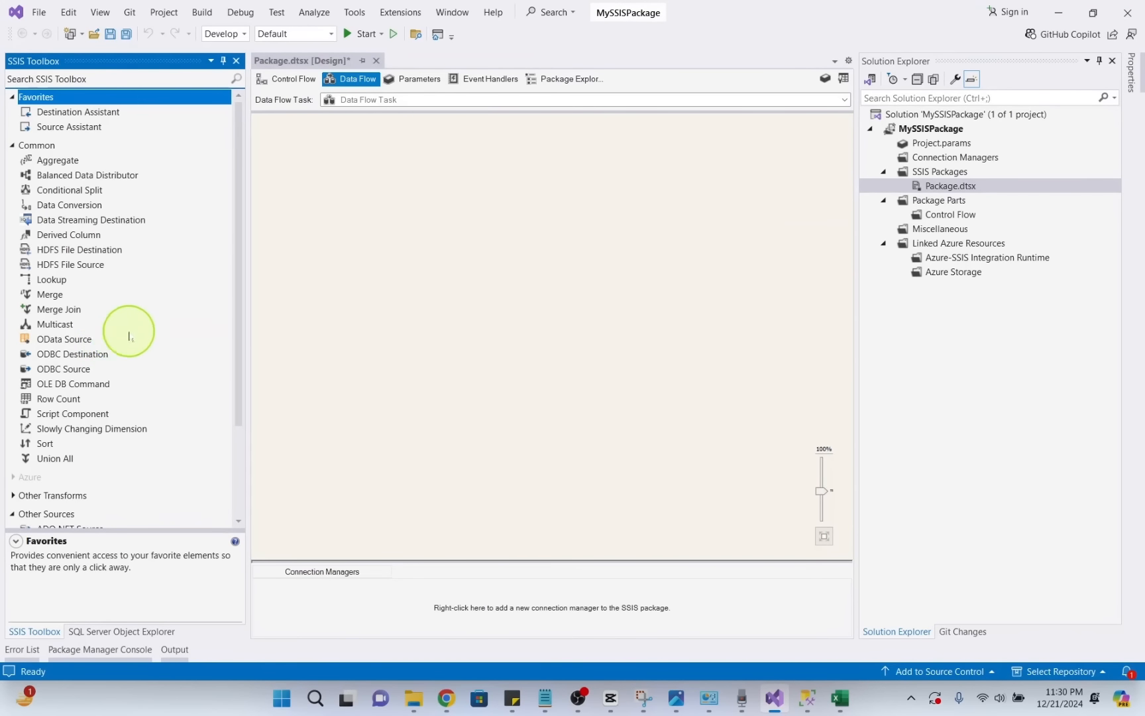
{"action": "scroll", "coordinate": [143, 374], "scroll_direction": "down", "scroll_amount": 3}
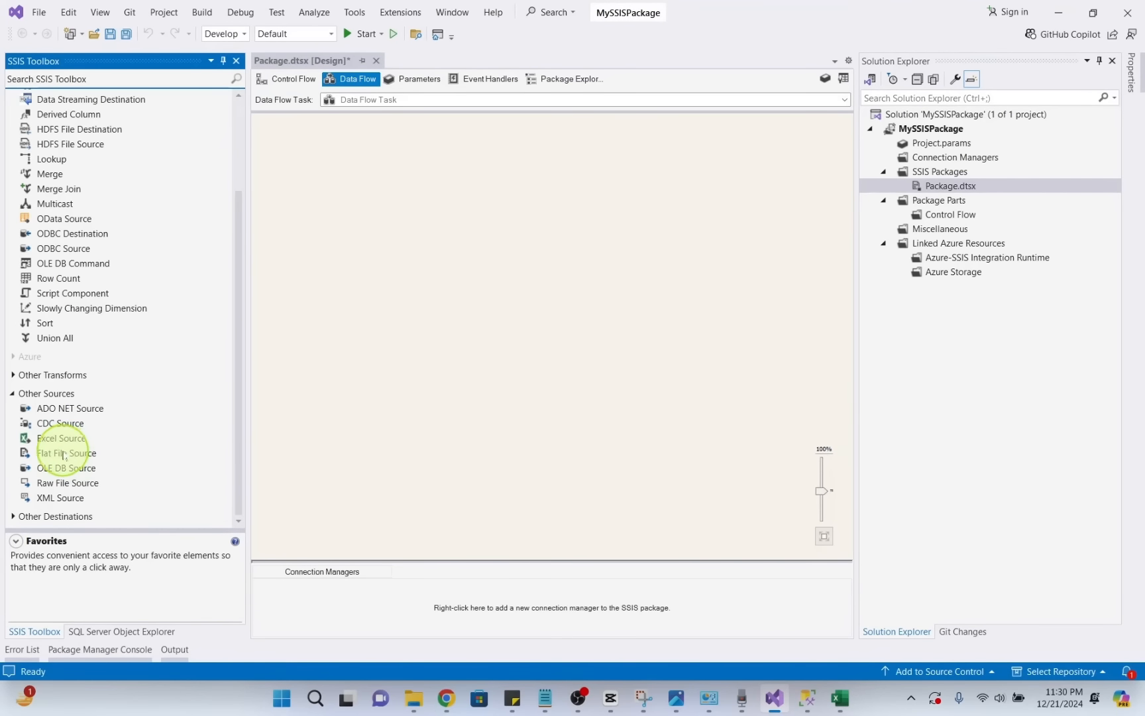
{"action": "left_click_drag", "start_coordinate": [66, 453], "coordinate": [498, 251]}
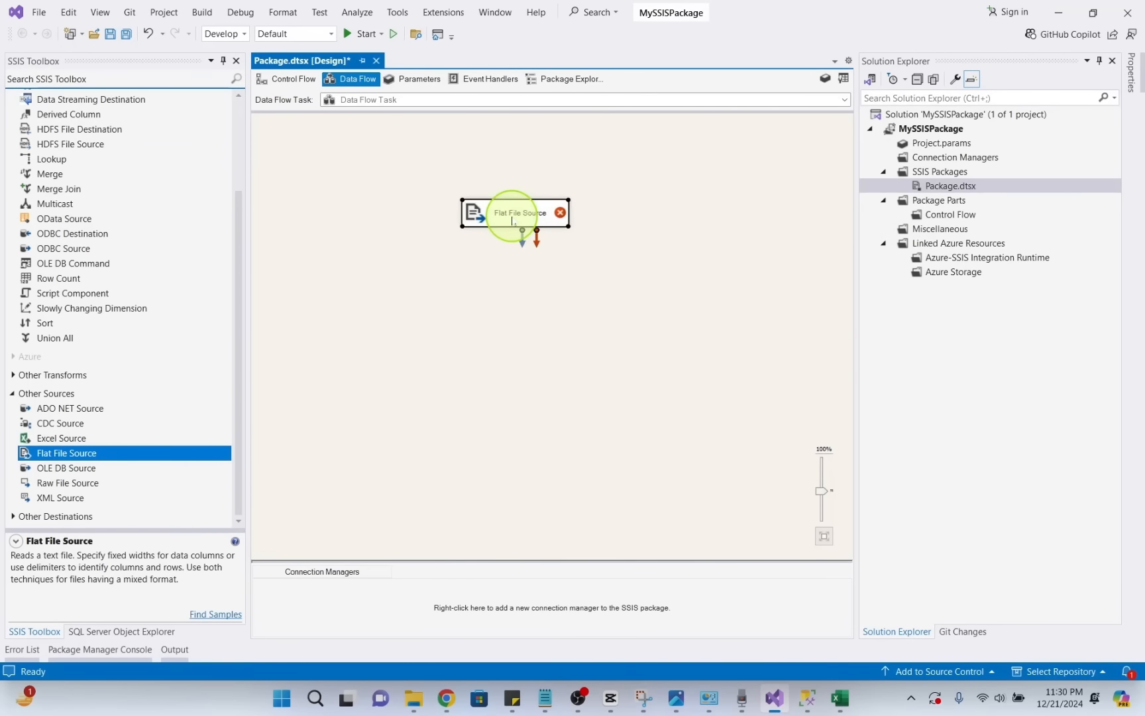
Configure the Flat File Source with a new connection to the employee data file, using comma-delimited columns and column names in the first row.
{"action": "double_click", "coordinate": [512, 221]}
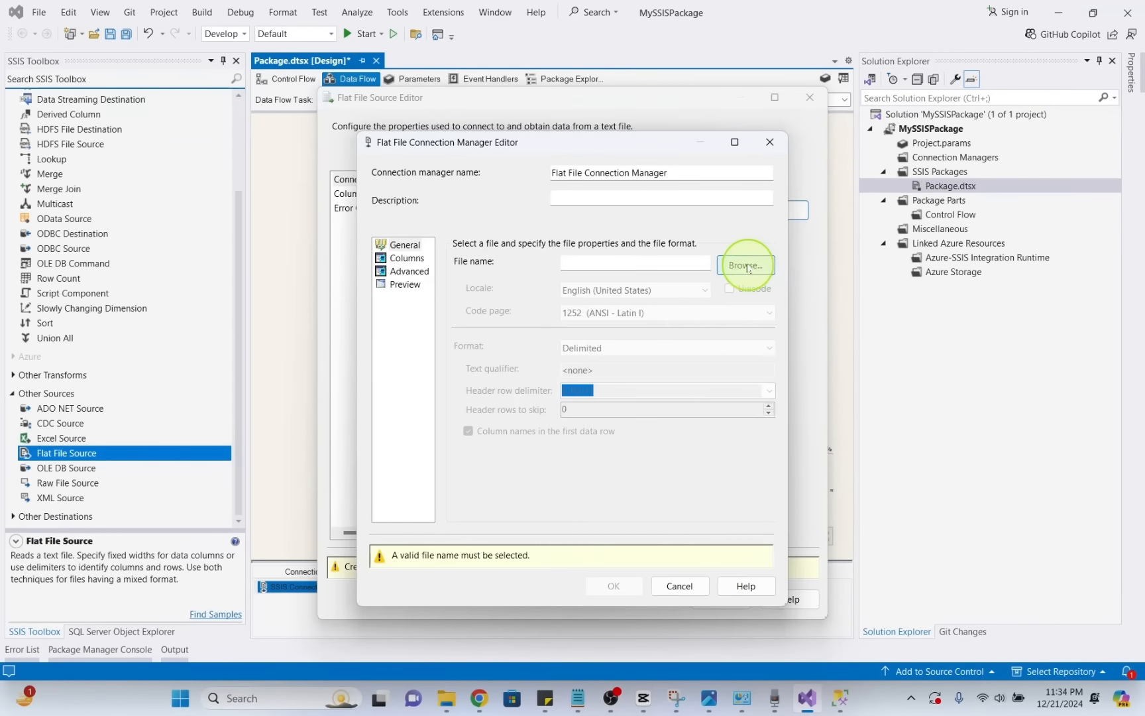
{"action": "left_click", "coordinate": [747, 265]}
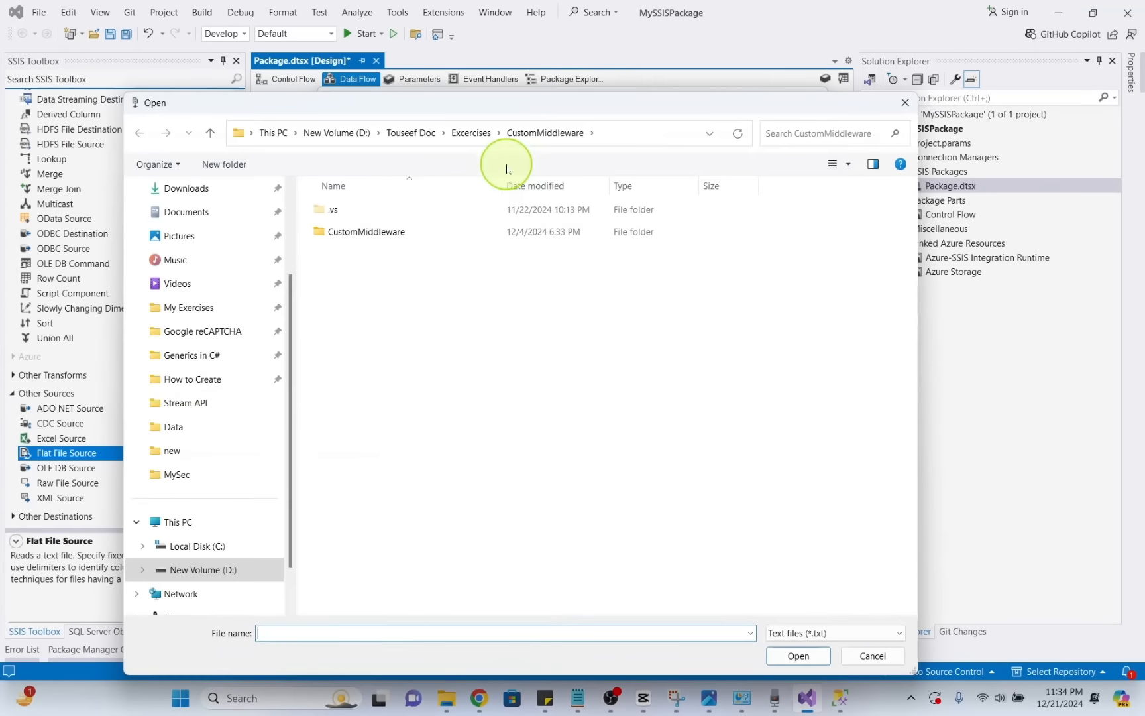
{"action": "left_click", "coordinate": [199, 371]}
{"action": "double_click", "coordinate": [348, 218]}
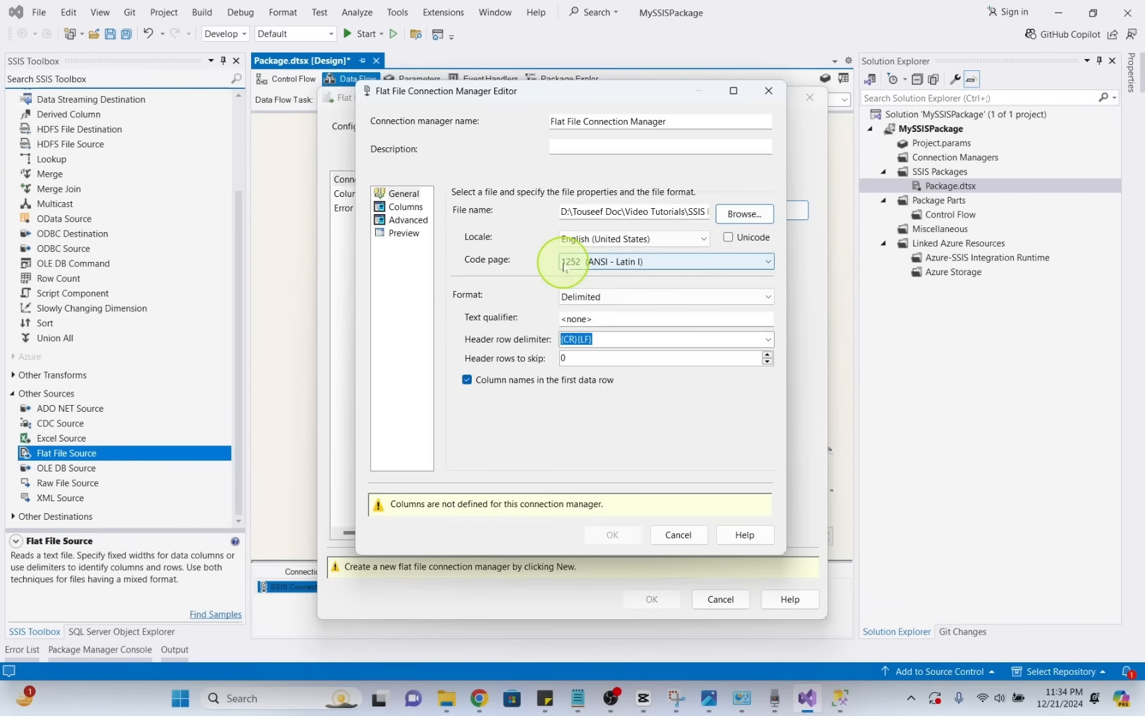
{"action": "left_click", "coordinate": [421, 210]}
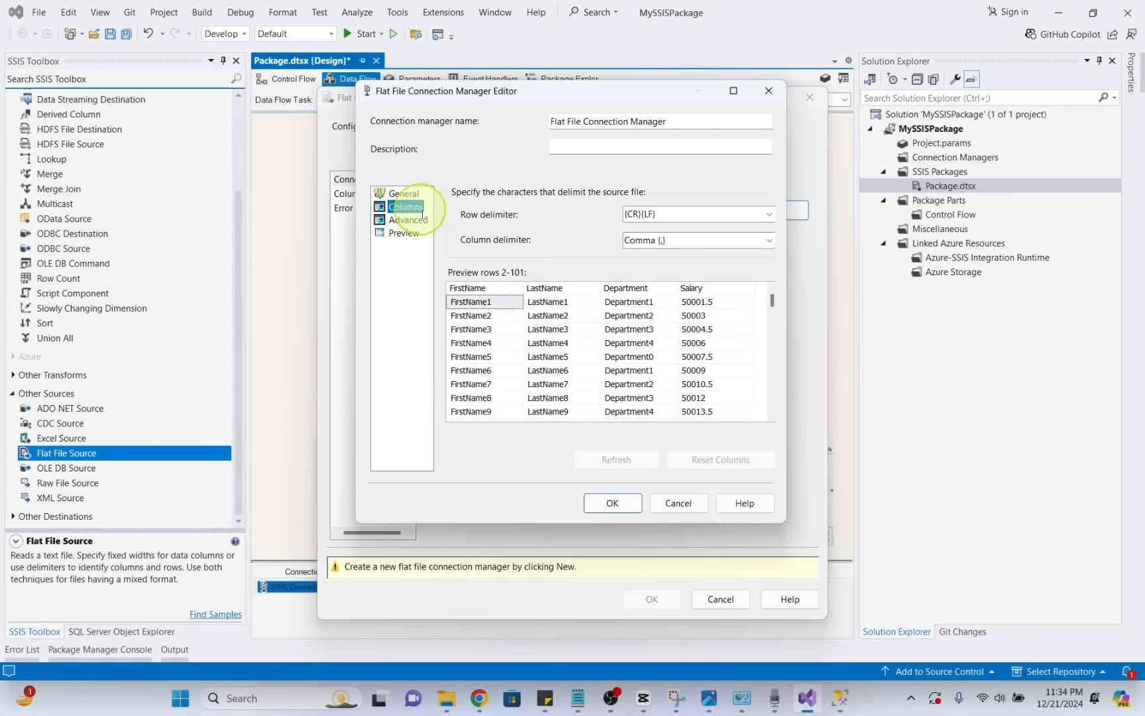
{"action": "left_click", "coordinate": [612, 503]}
{"action": "left_click", "coordinate": [651, 568]}
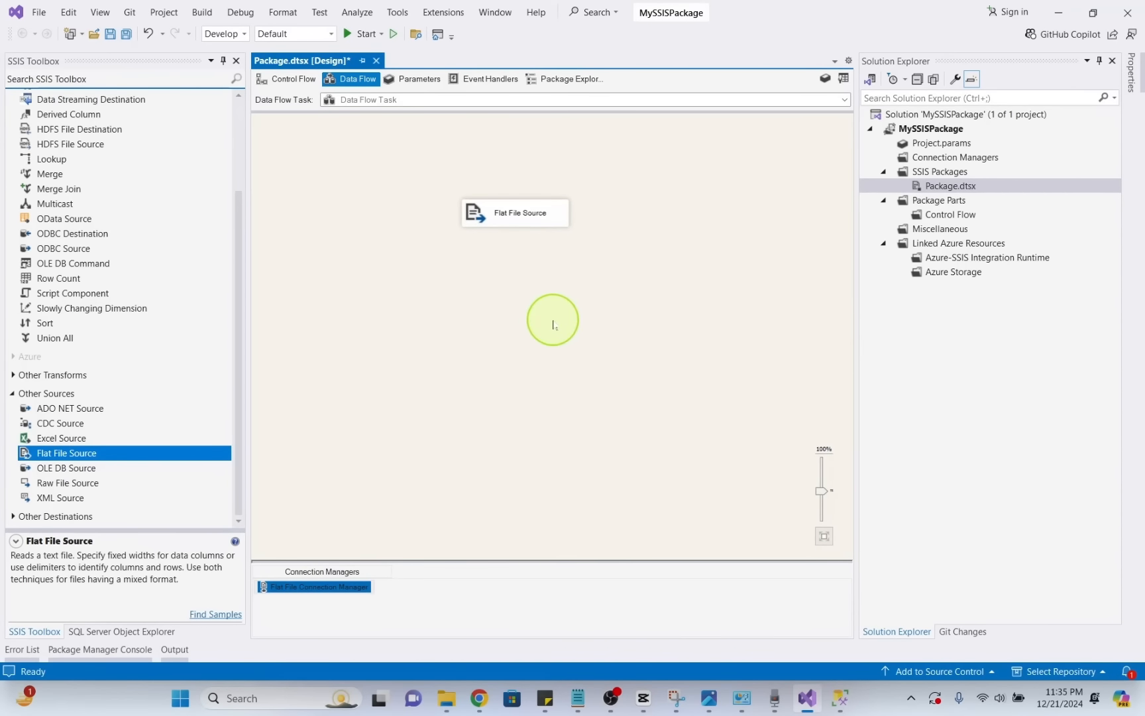
Add an OLE DB Destination below the Flat File Source, name it Employees and connect the source's output to it.
{"action": "left_click", "coordinate": [14, 517]}
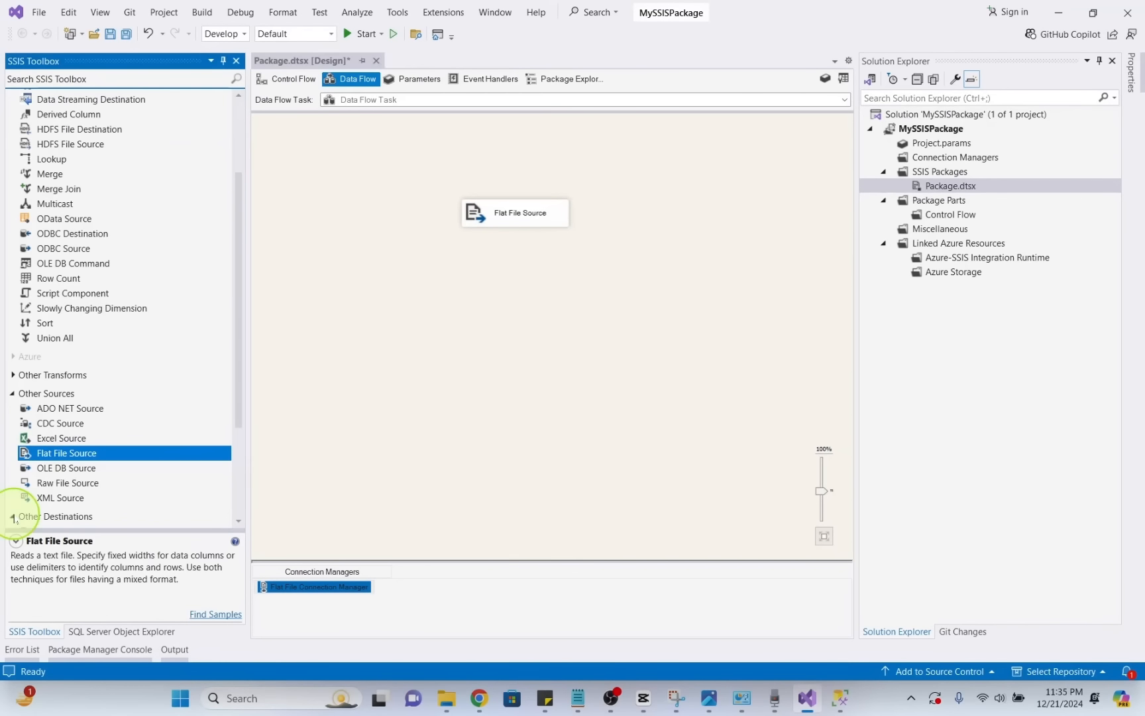
{"action": "scroll", "coordinate": [98, 436], "scroll_direction": "down", "scroll_amount": 3}
{"action": "left_click", "coordinate": [58, 457]}
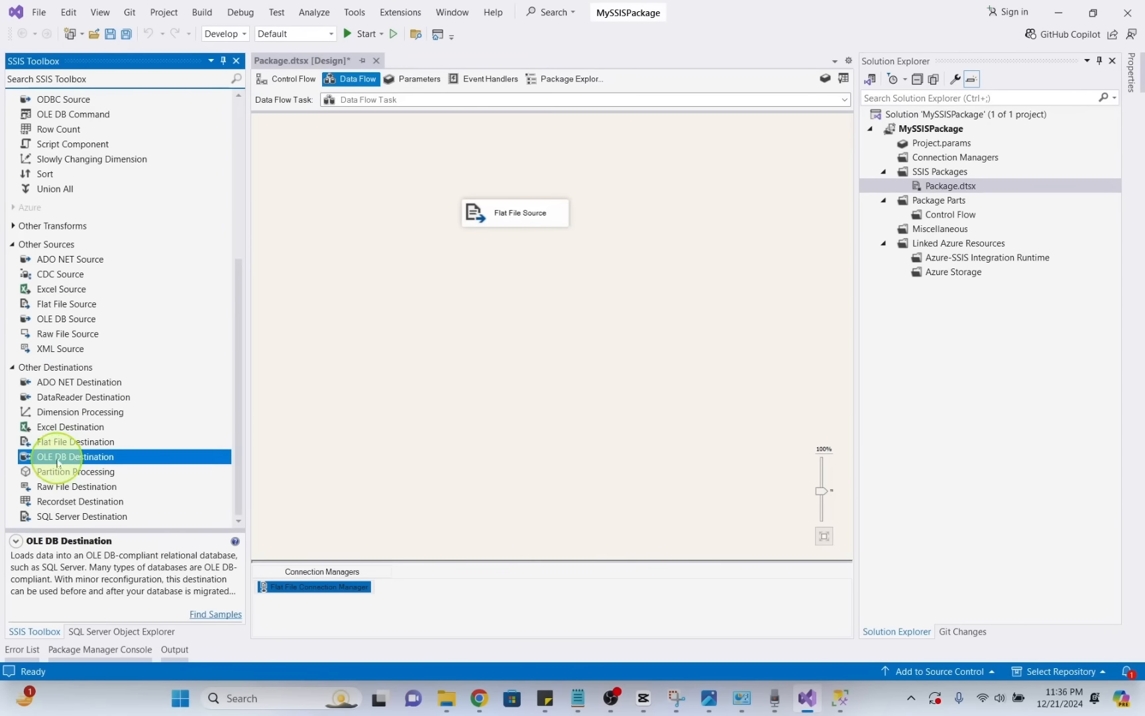
{"action": "left_click_drag", "start_coordinate": [57, 461], "coordinate": [484, 370]}
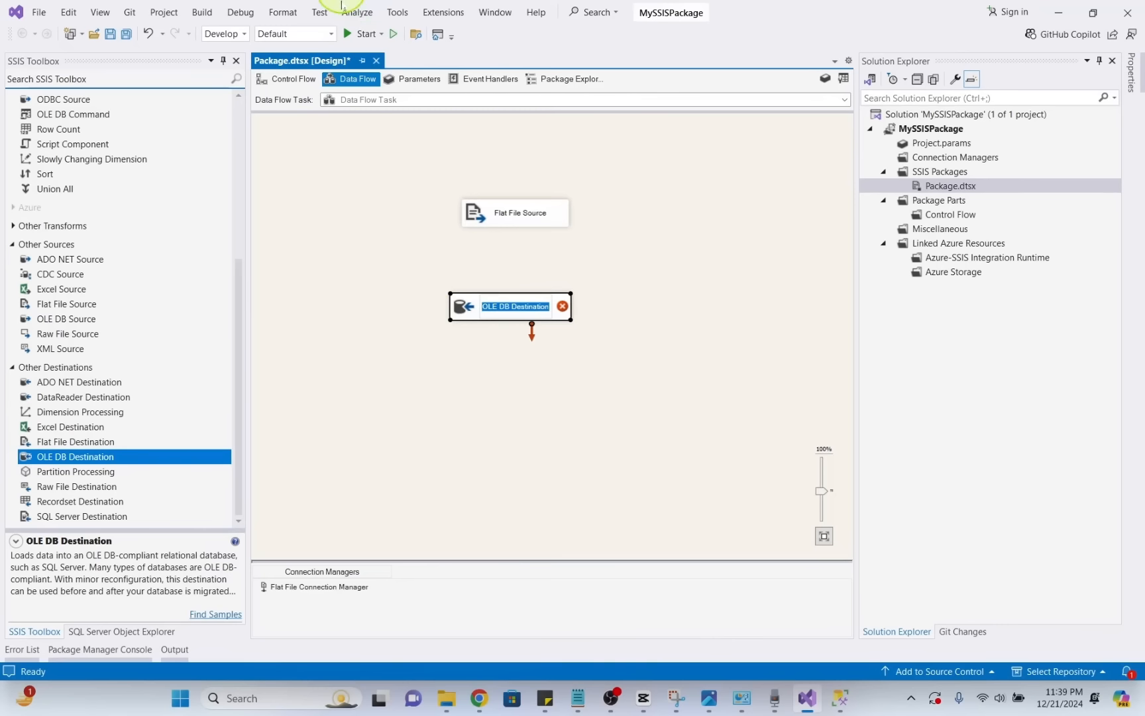
{"action": "type", "text": "Employee"}
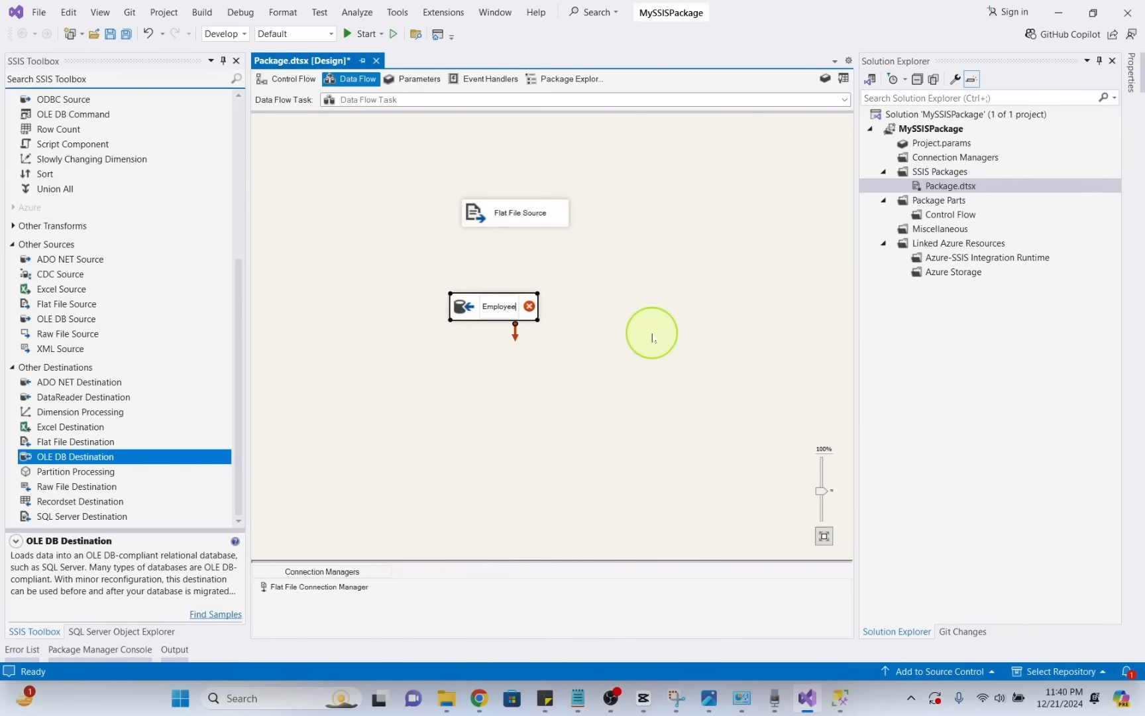
{"action": "type", "text": "s"}
{"action": "left_click_drag", "start_coordinate": [509, 213], "coordinate": [491, 300]}
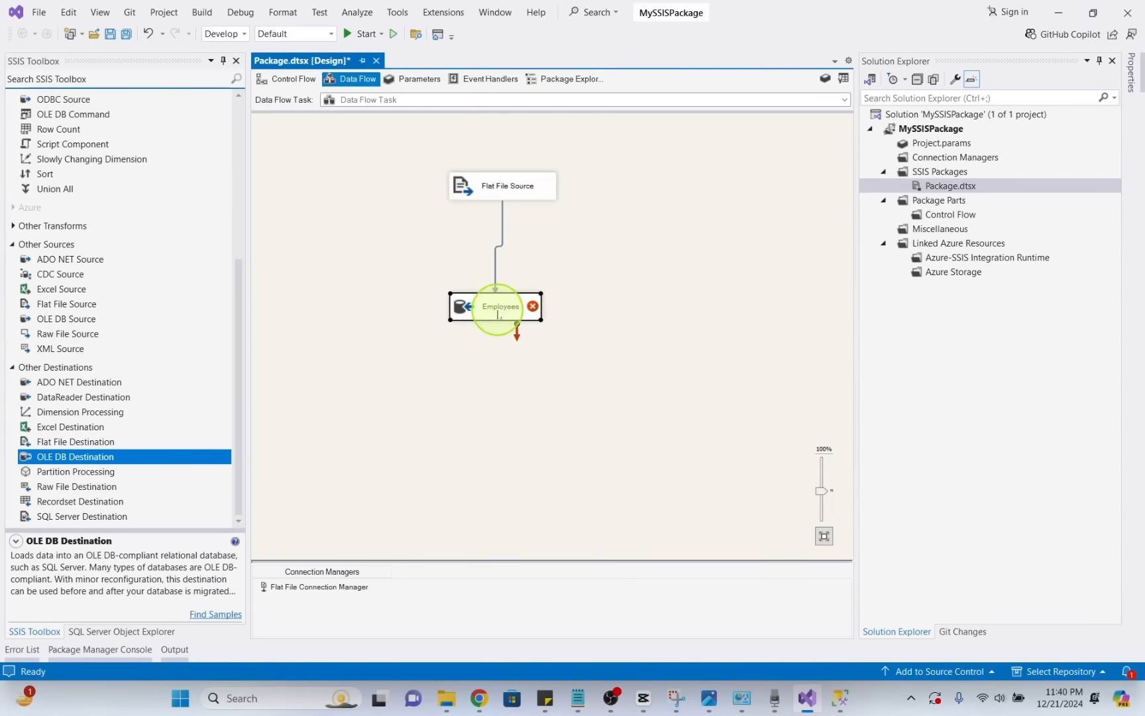
Open the Employees destination for editing and start a new OLE DB connection manager for it.
{"action": "double_click", "coordinate": [493, 302]}
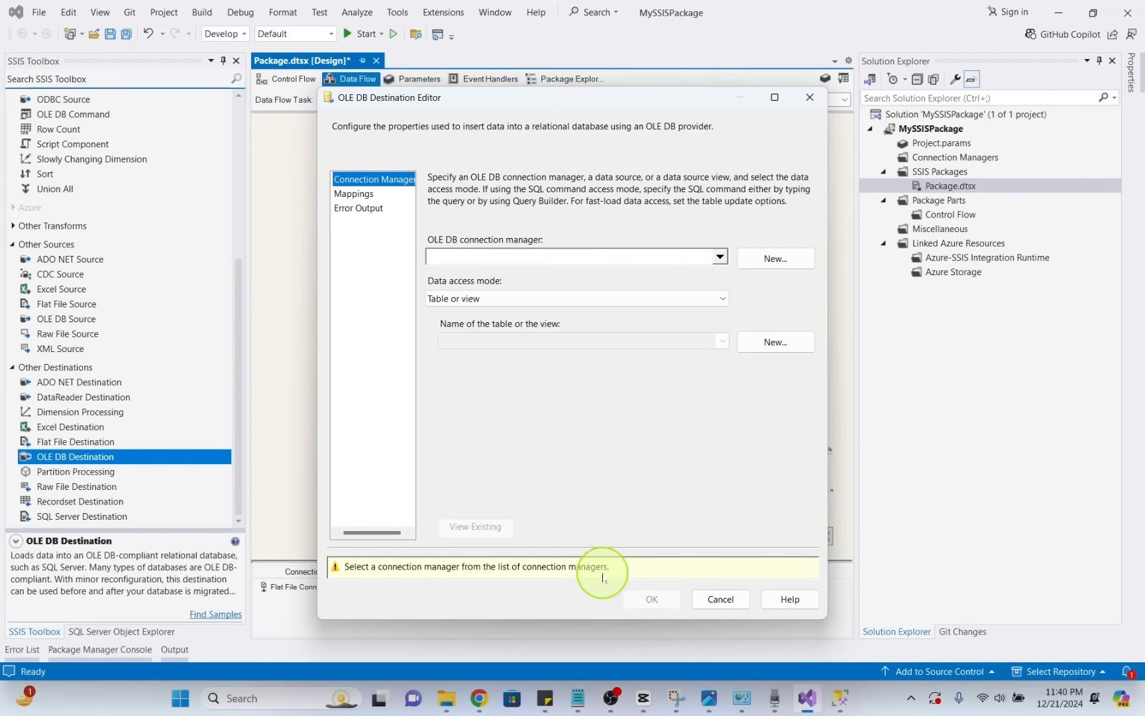
{"action": "left_click", "coordinate": [719, 257]}
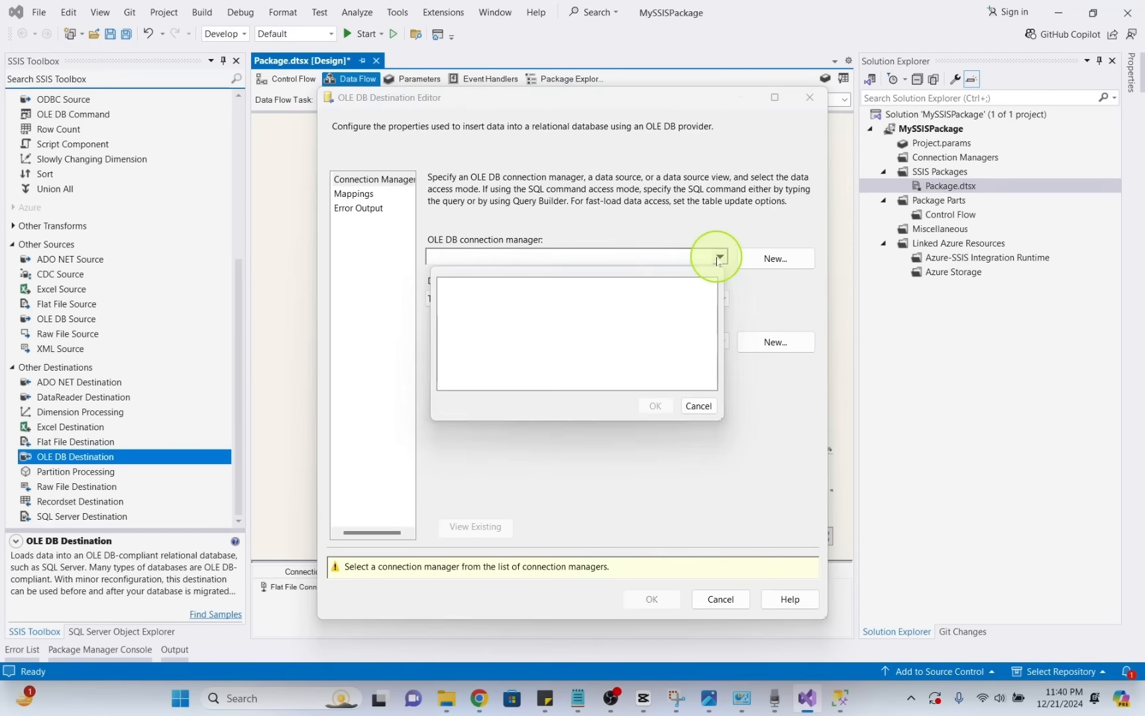
{"action": "left_click", "coordinate": [698, 405]}
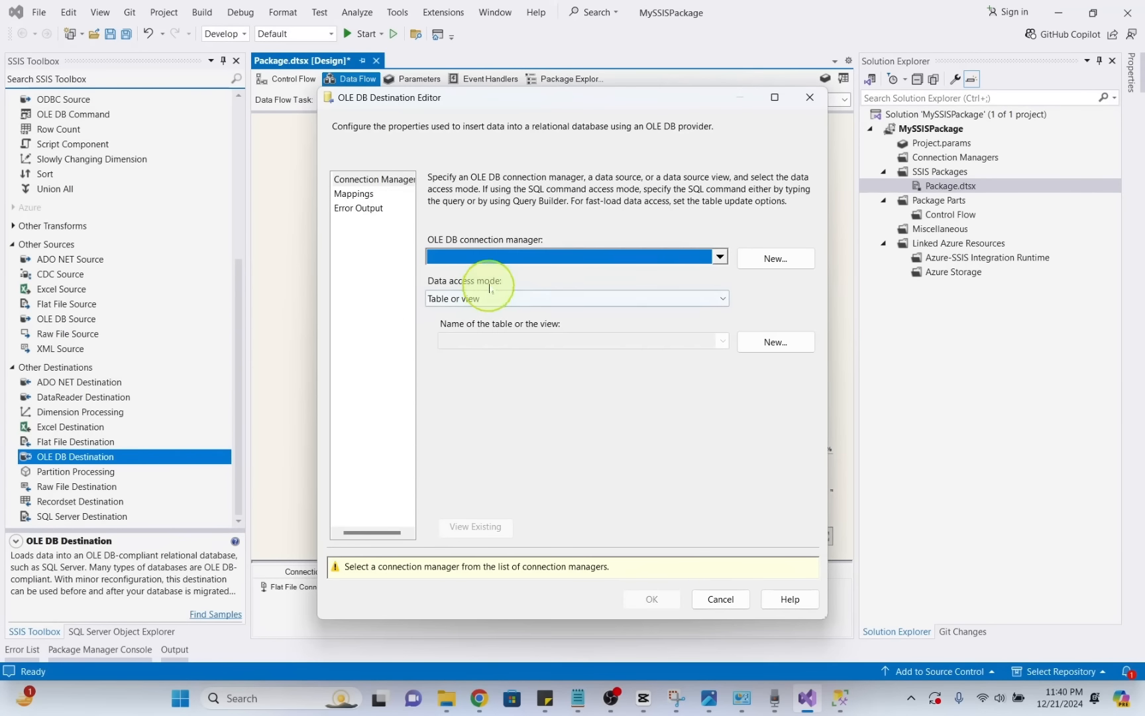
{"action": "left_click", "coordinate": [761, 258]}
Switch to SQL Server Management Studio and copy the server name from a new Database Engine connection dialog.
{"action": "left_click", "coordinate": [829, 698]}
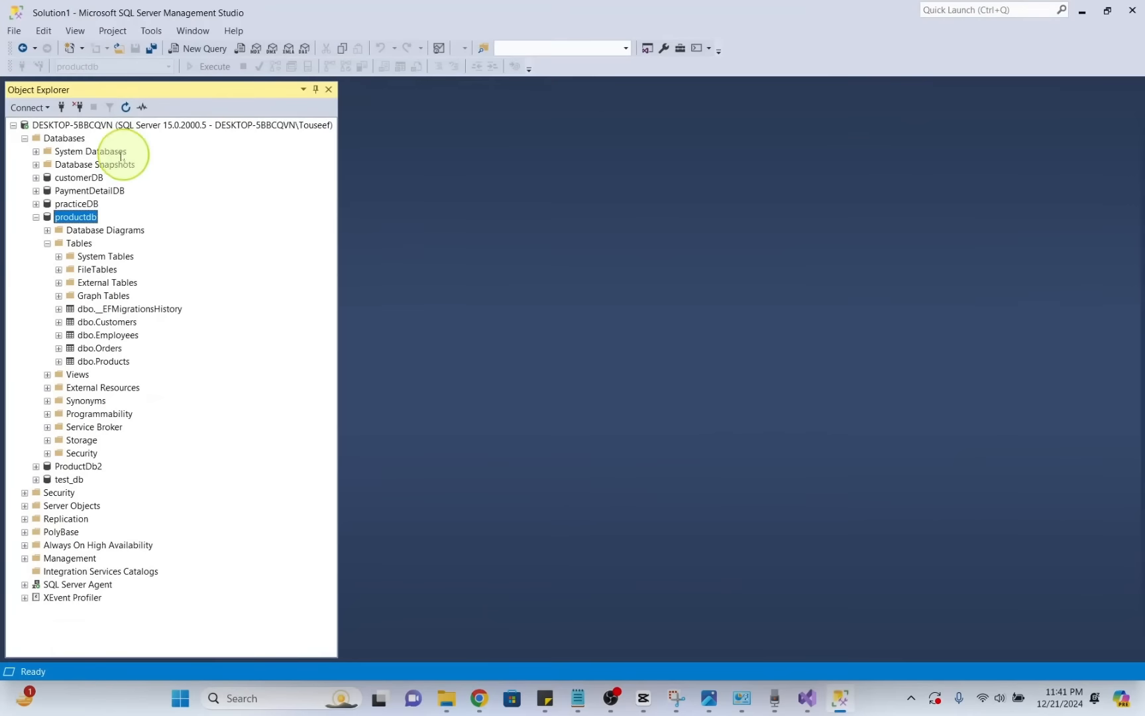
{"action": "left_click", "coordinate": [30, 107]}
{"action": "left_click", "coordinate": [48, 126]}
{"action": "right_click", "coordinate": [583, 295]}
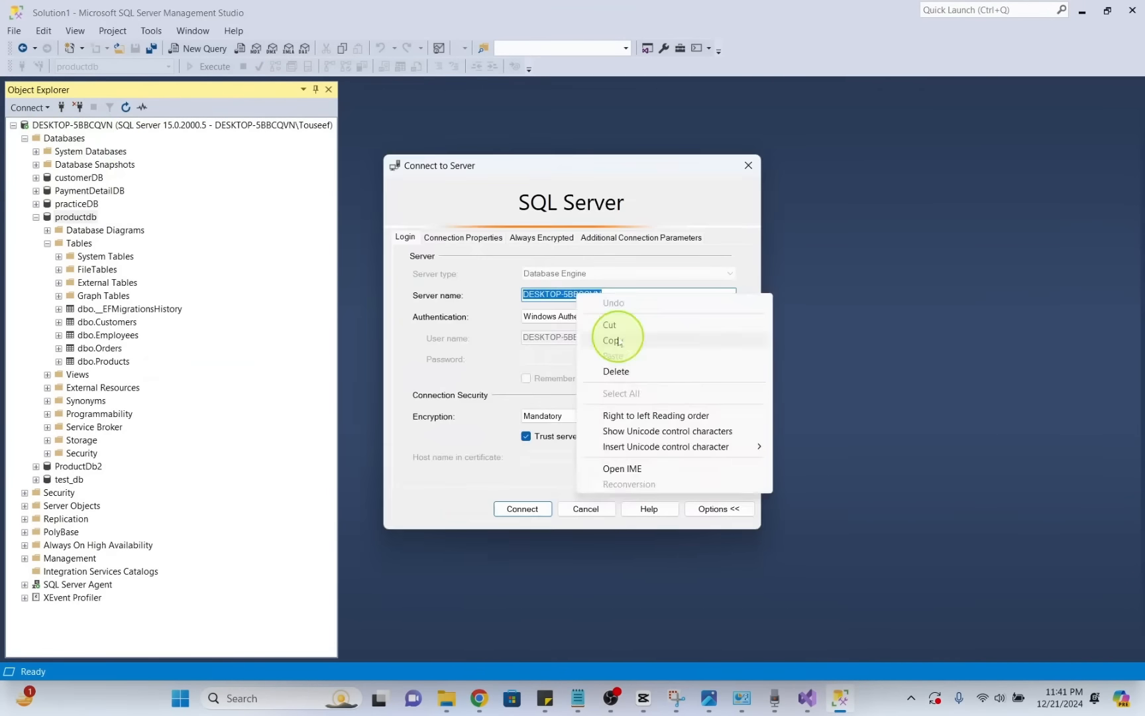
{"action": "left_click", "coordinate": [627, 332]}
Back in Visual Studio, define the OLE DB connection to server DESKTOP-5BBCQVN and database productdb, test it and accept it.
{"action": "left_click", "coordinate": [807, 698]}
{"action": "left_click", "coordinate": [839, 698]}
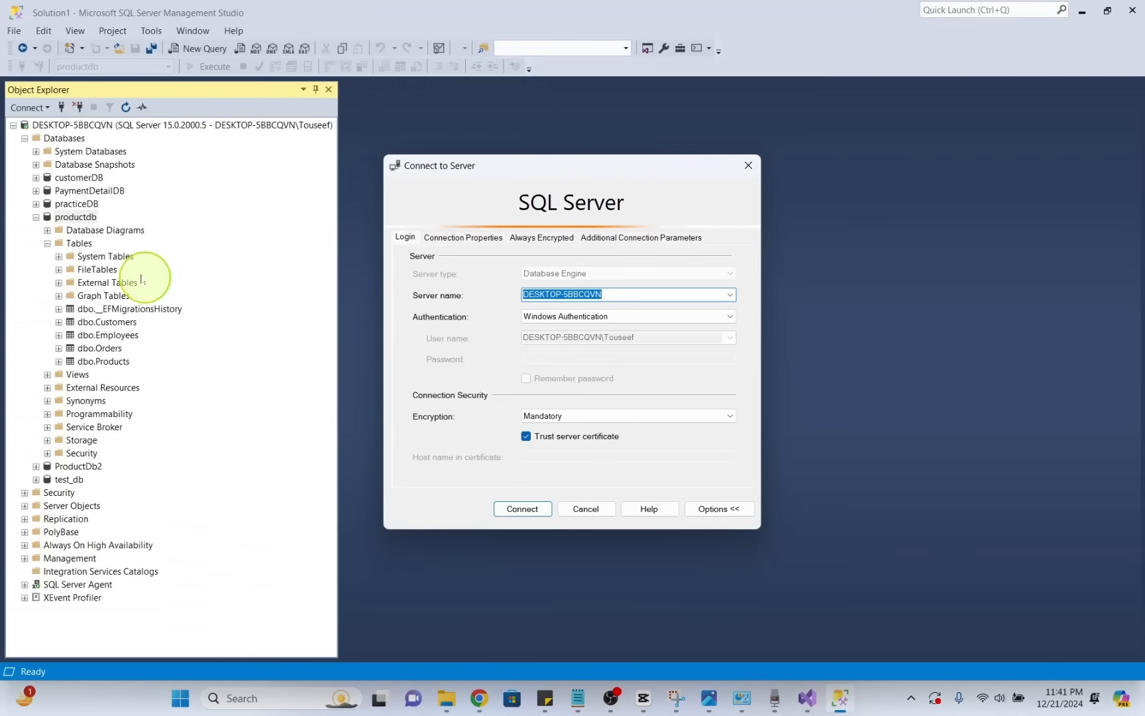
{"action": "left_click", "coordinate": [807, 698]}
{"action": "left_click", "coordinate": [755, 387]}
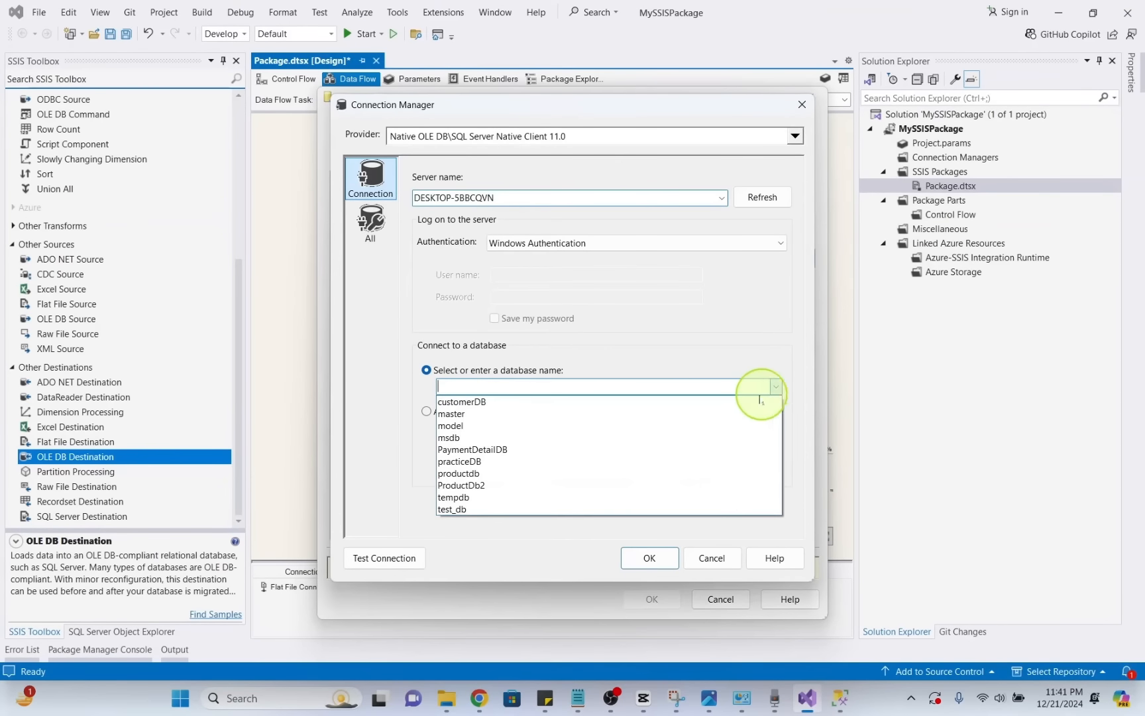
{"action": "left_click", "coordinate": [672, 475]}
{"action": "left_click", "coordinate": [378, 560]}
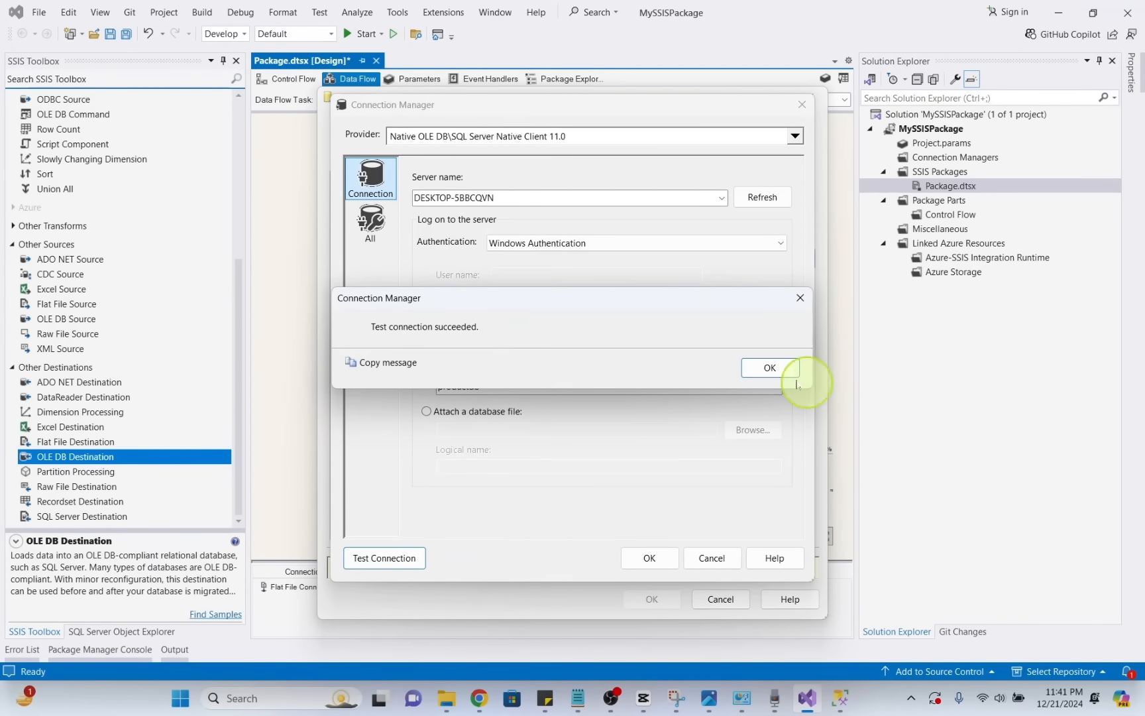
{"action": "left_click", "coordinate": [772, 368]}
{"action": "left_click", "coordinate": [650, 559]}
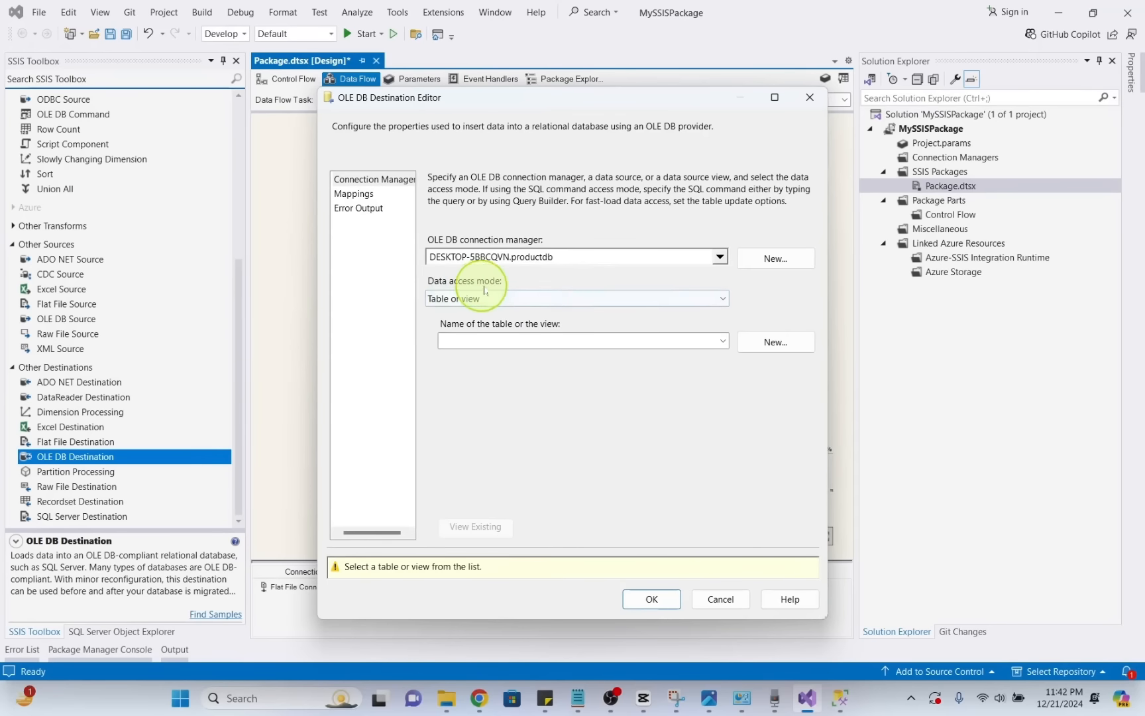
Set the destination table to [dbo].[Employees] and accept the mappings for FirstName, LastName, Department and Salary.
{"action": "left_click", "coordinate": [674, 332]}
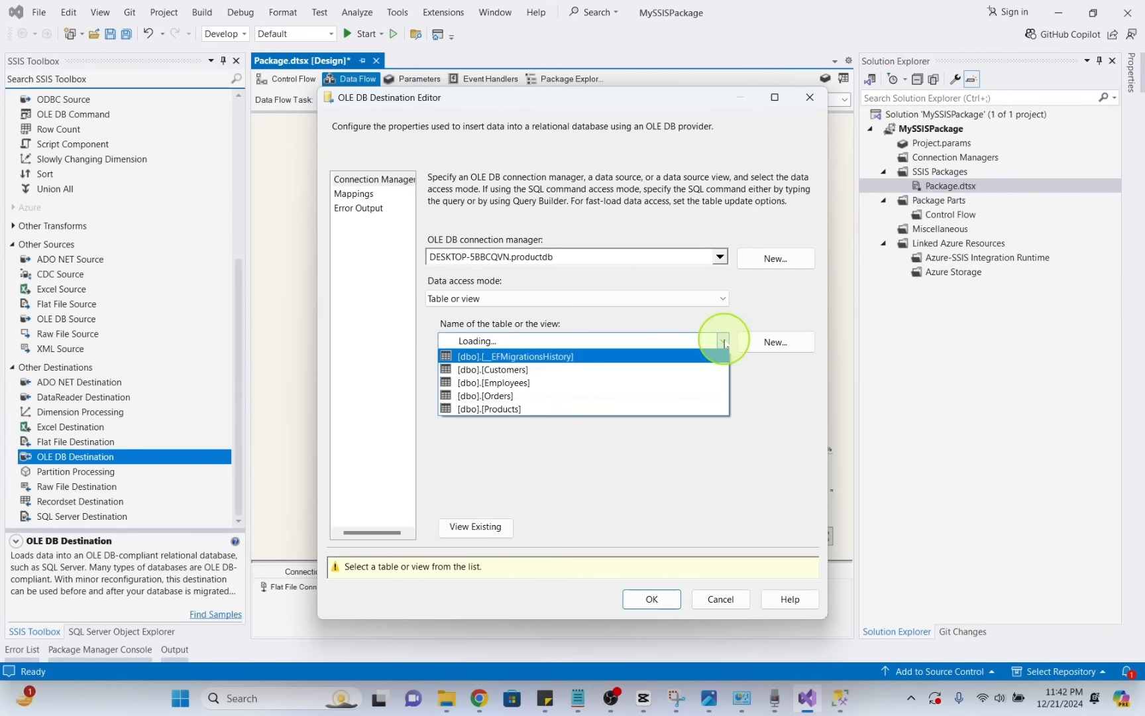
{"action": "left_click", "coordinate": [582, 383]}
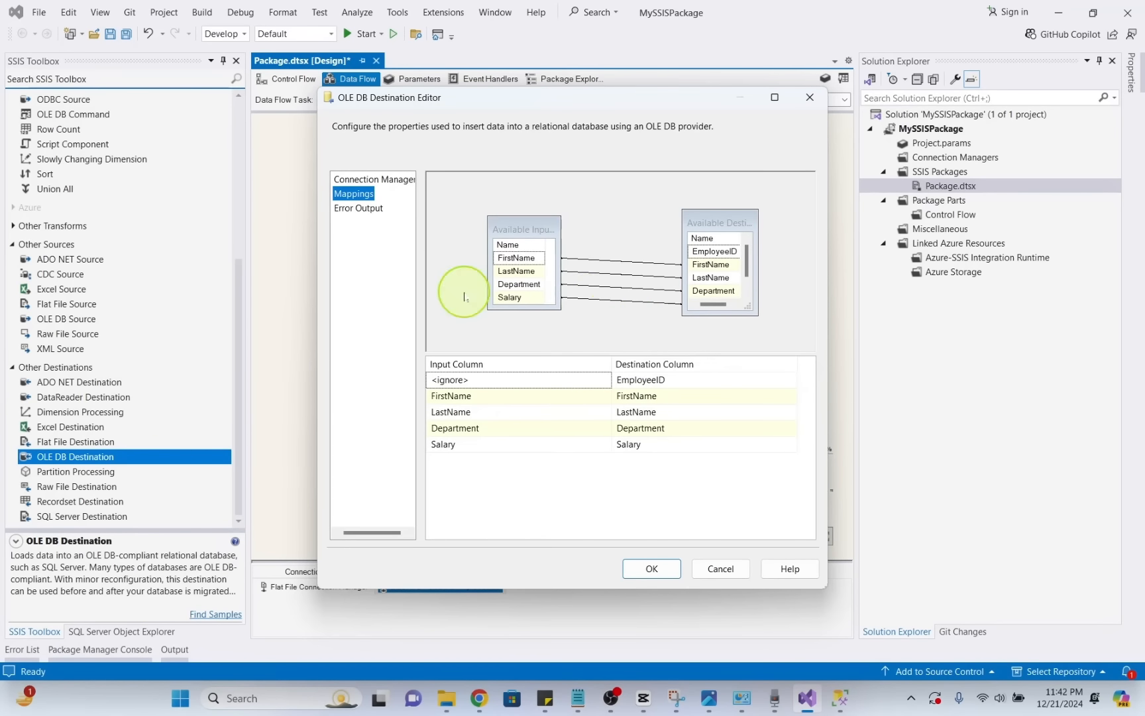
{"action": "left_click", "coordinate": [651, 570]}
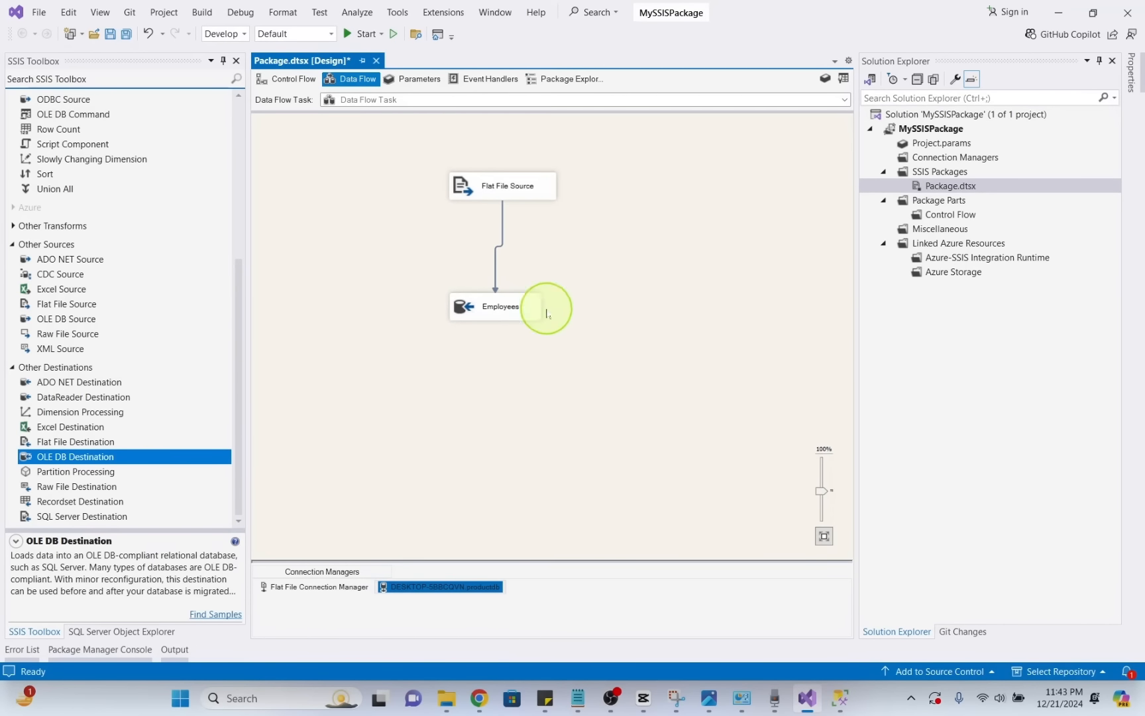
Switch to SQL Server Management Studio and run "Select * from Employees" in a new query against productdb.
{"action": "key", "text": "alt+Tab"}
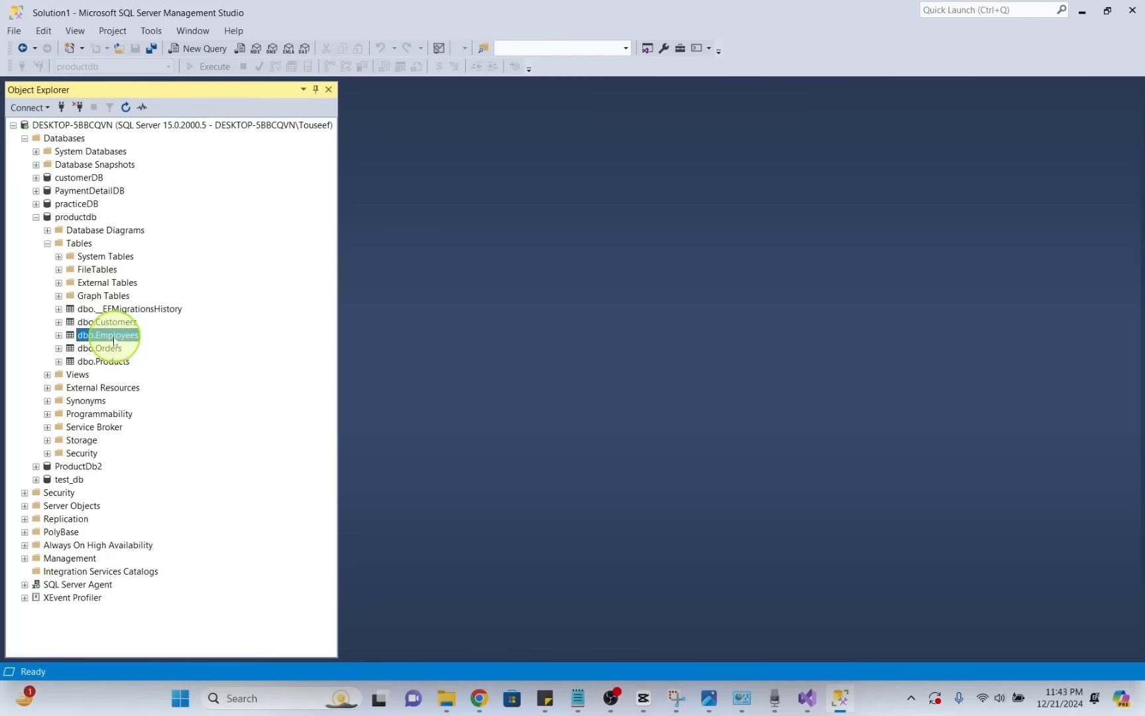
{"action": "left_click", "coordinate": [199, 49]}
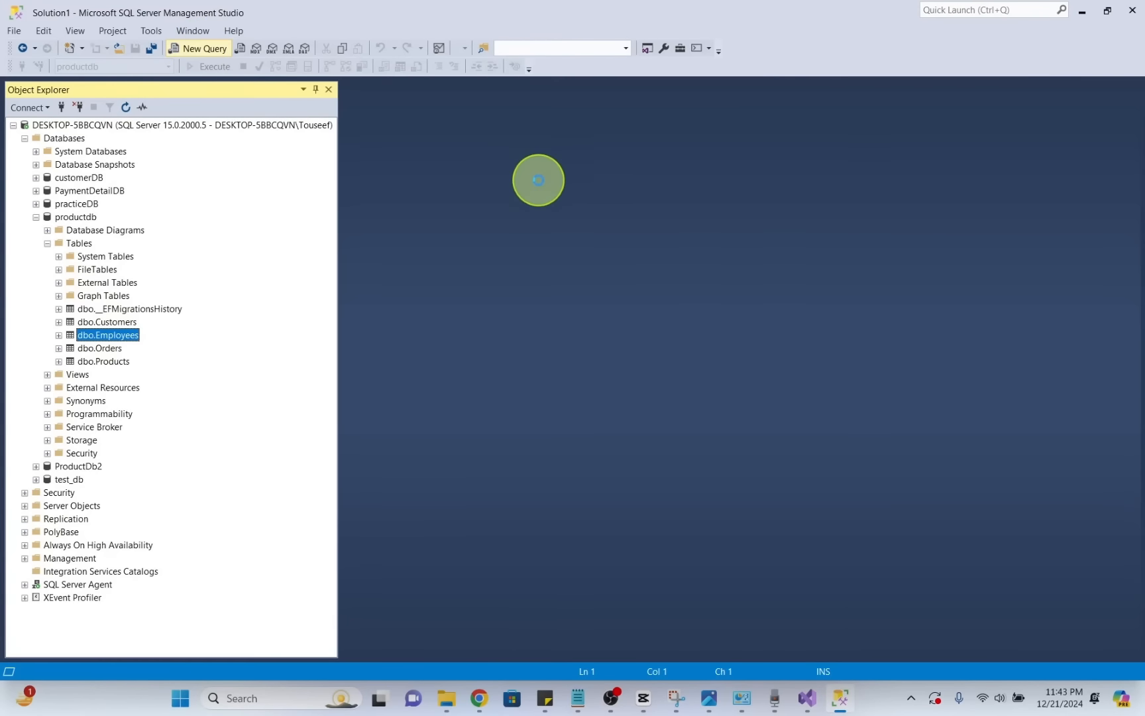
{"action": "type", "text": "Select * from Employees"}
{"action": "key", "text": "F5"}
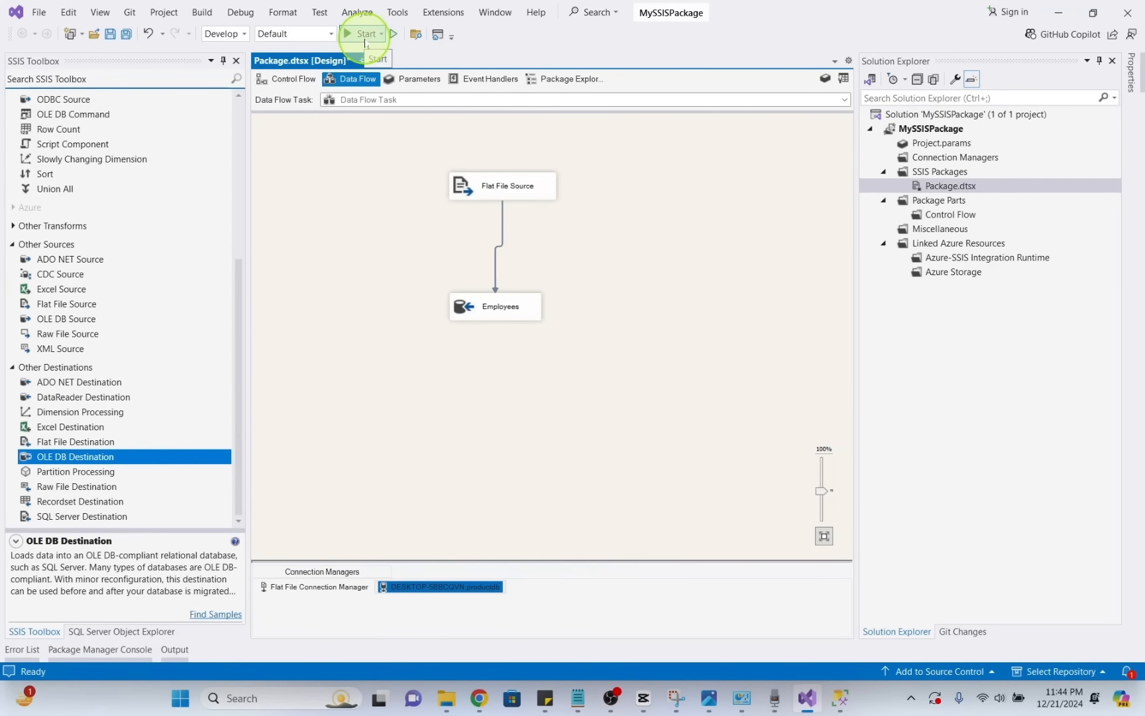
Run the package from Visual Studio, rerun the Employees query in SQL Server Management Studio, and return to the executed data flow.
{"action": "left_click", "coordinate": [363, 36]}
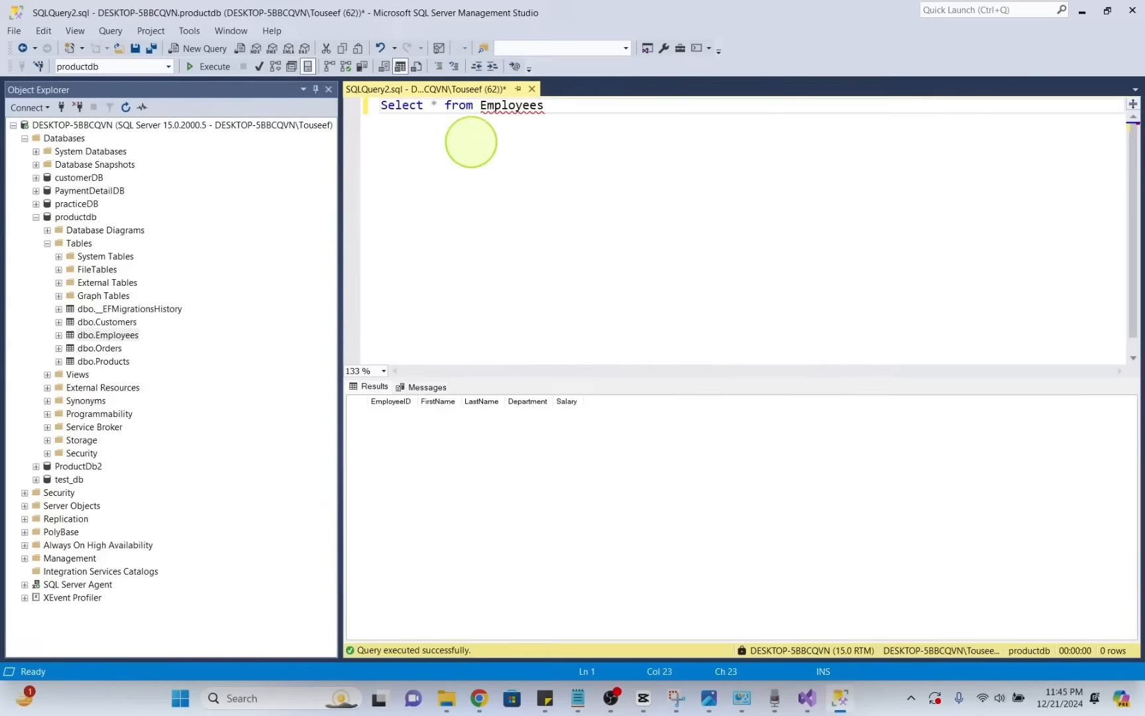
{"action": "left_click", "coordinate": [840, 698]}
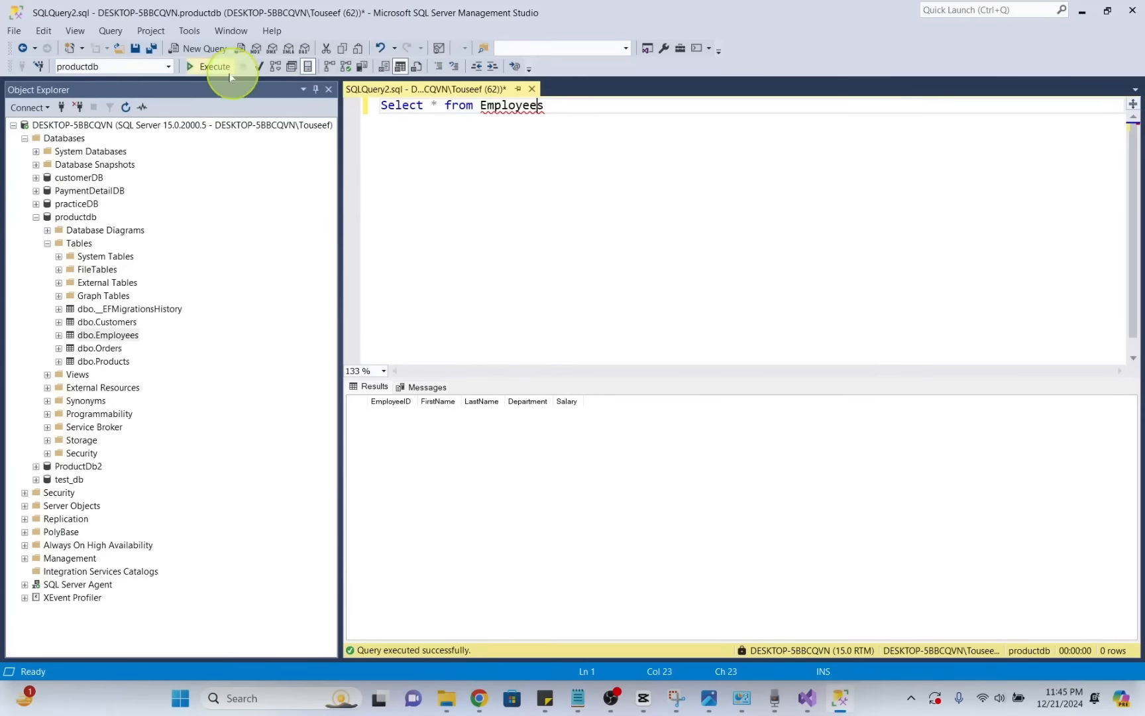
{"action": "left_click", "coordinate": [216, 67]}
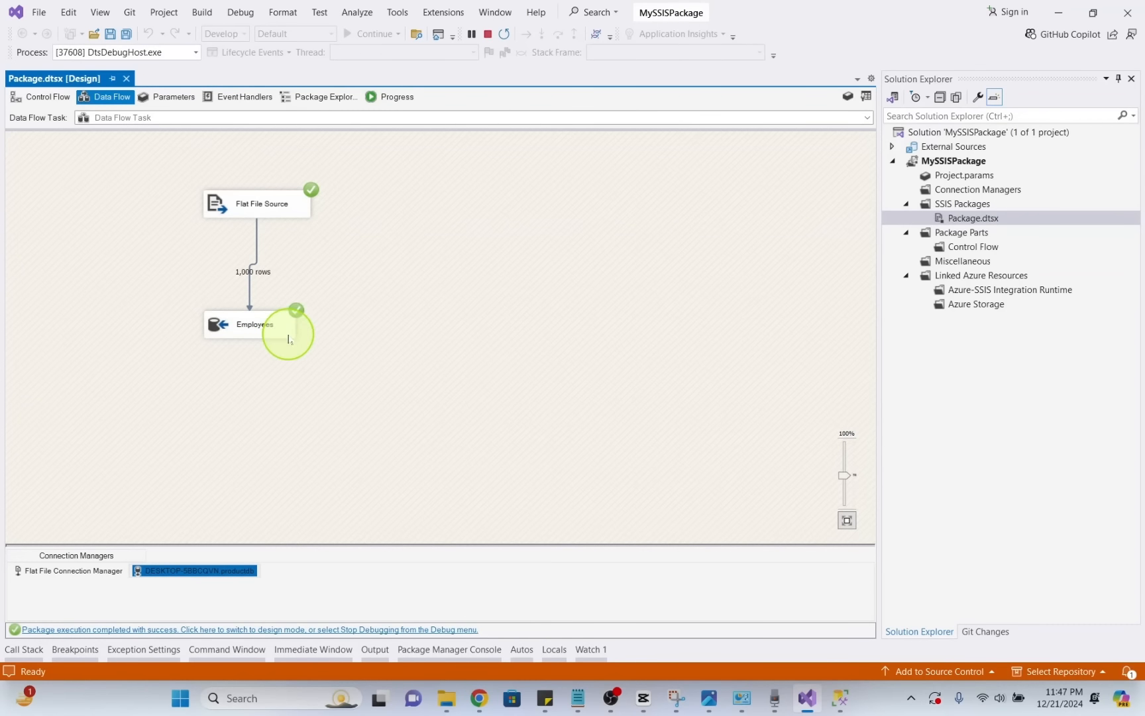
{"action": "left_click", "coordinate": [386, 346]}
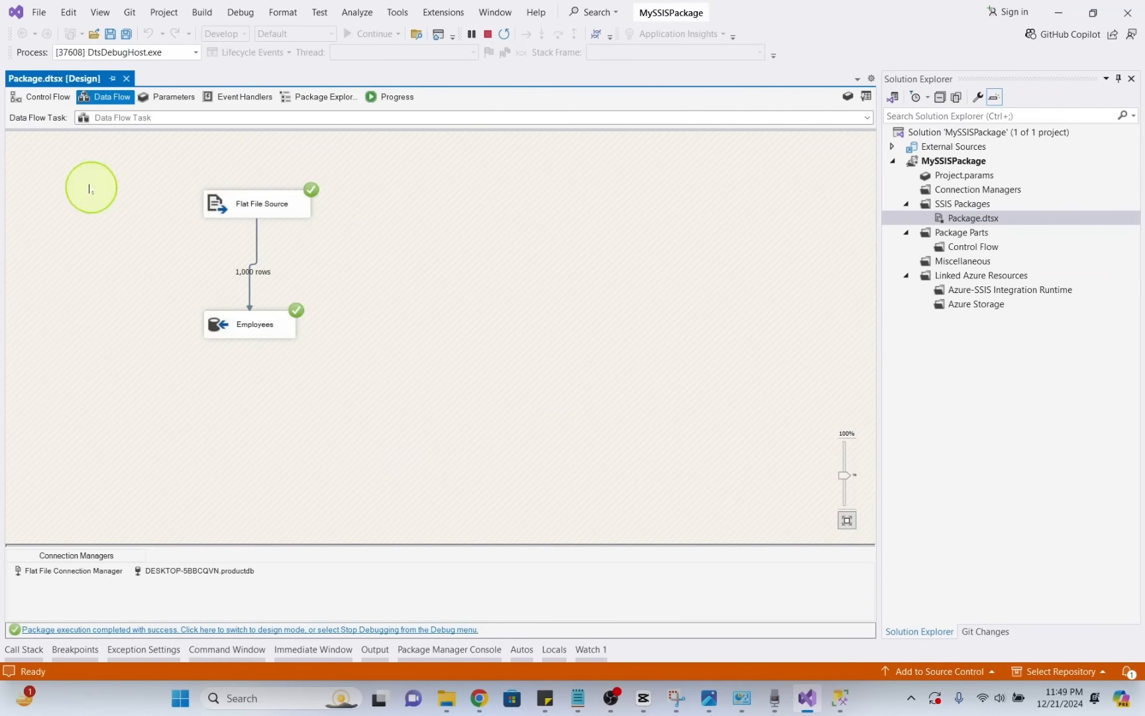
Stop debugging and add an Execute SQL Task above the Data Flow Task in the control flow.
{"action": "left_click", "coordinate": [48, 98]}
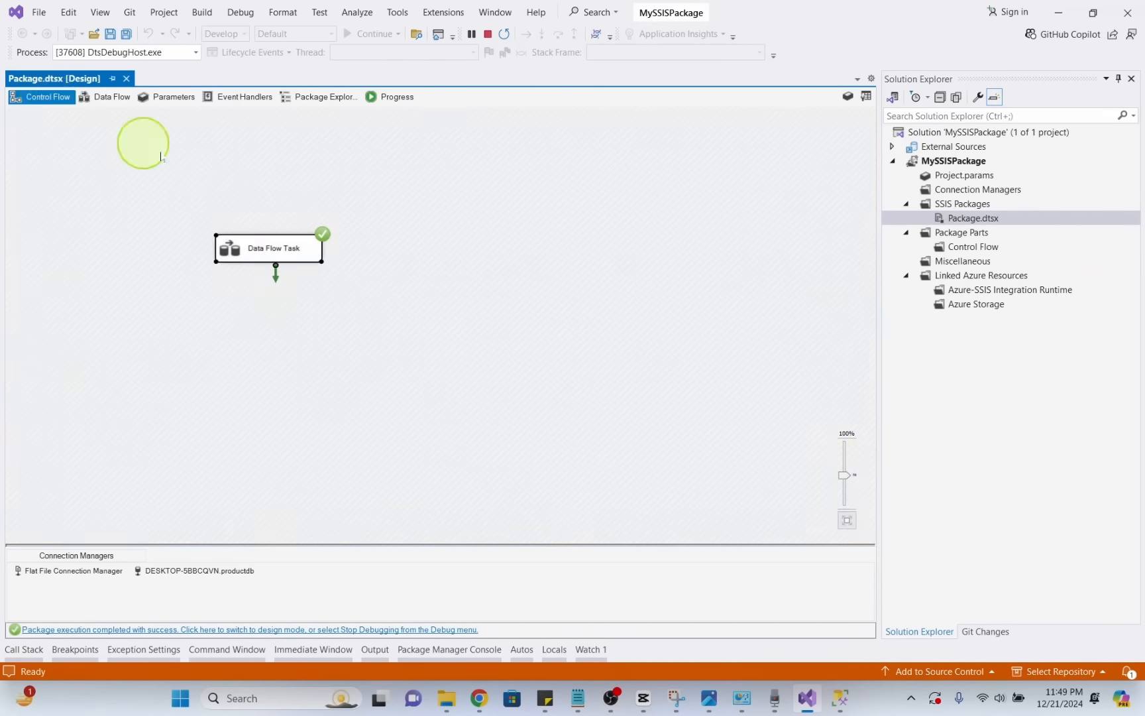
{"action": "key", "text": "shift+F5"}
{"action": "left_click_drag", "start_coordinate": [85, 132], "coordinate": [484, 156]}
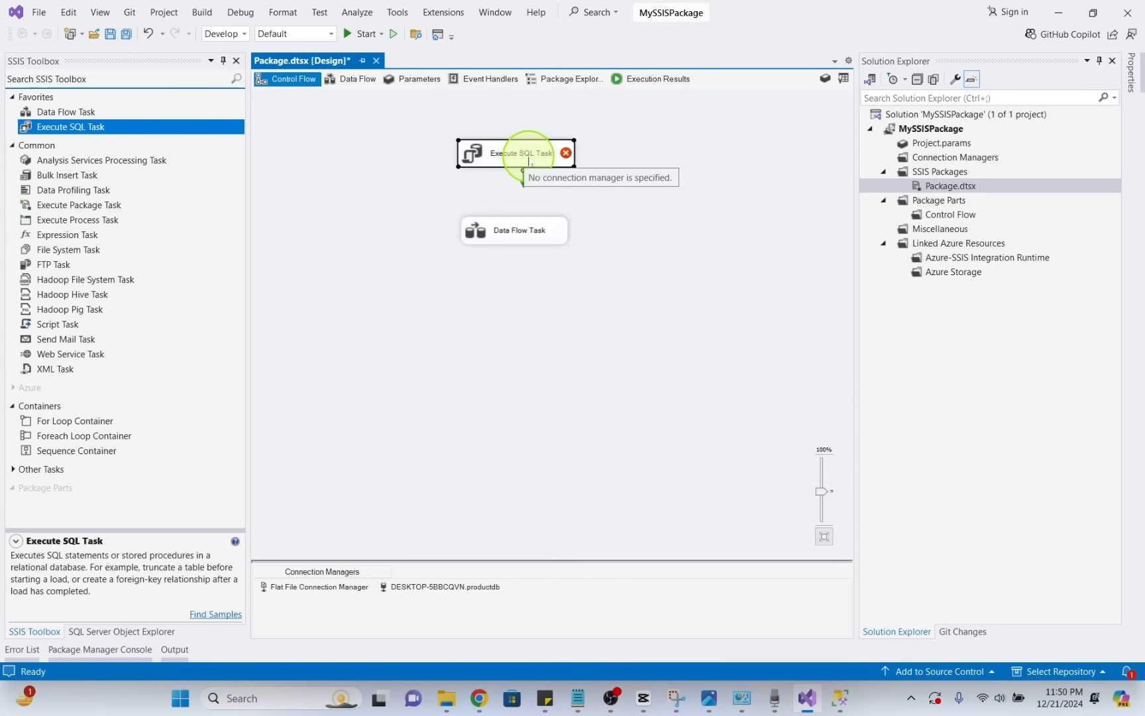
Name the Execute SQL Task Truncate Table, set its connection to DESKTOP-5BBCQVN.productdb and enter the direct-input query TRUNCATE TABLE EMPLOYEES.
{"action": "double_click", "coordinate": [529, 161]}
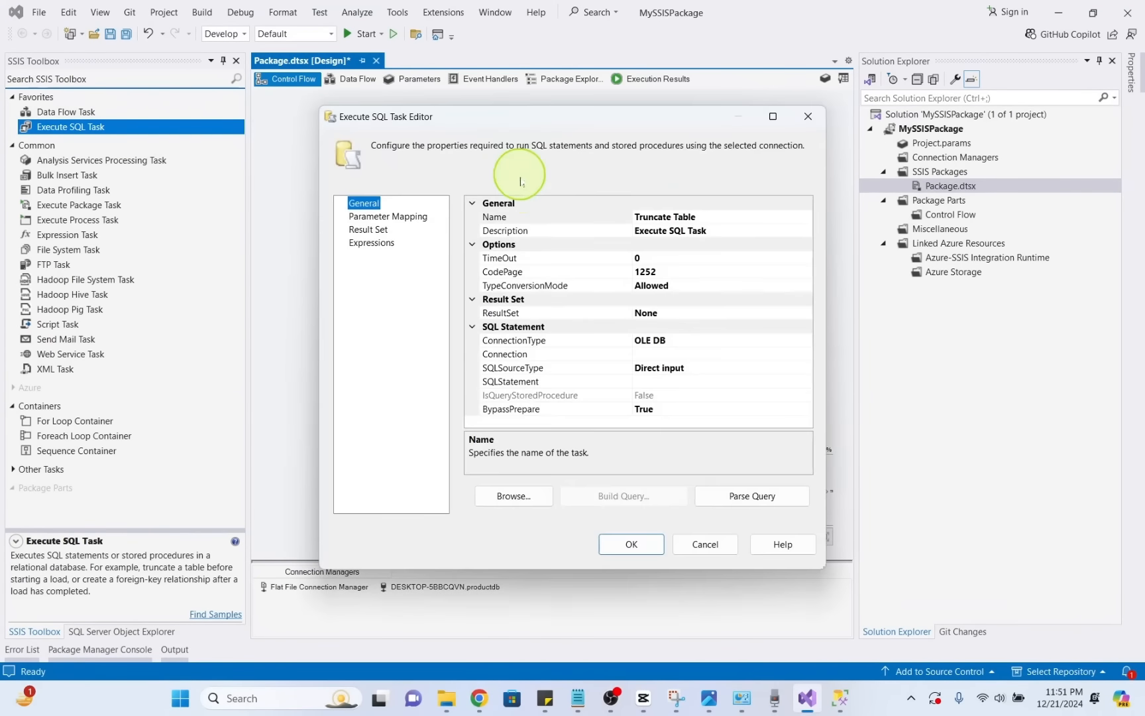
{"action": "left_click", "coordinate": [789, 353]}
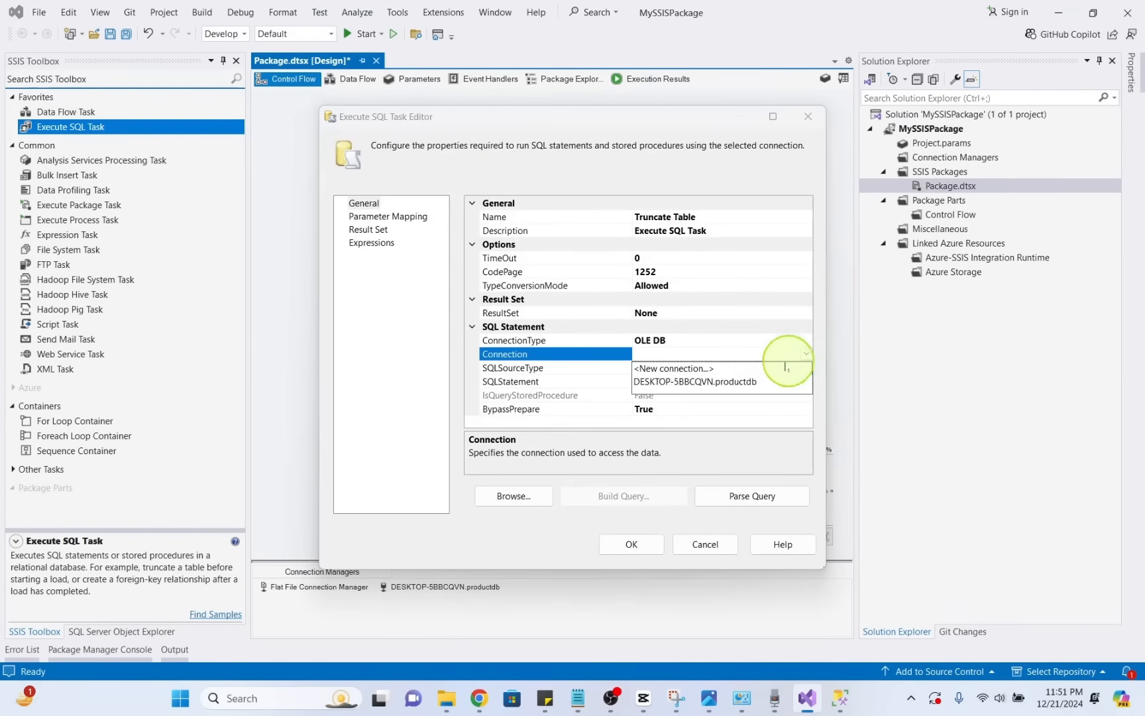
{"action": "left_click", "coordinate": [690, 382]}
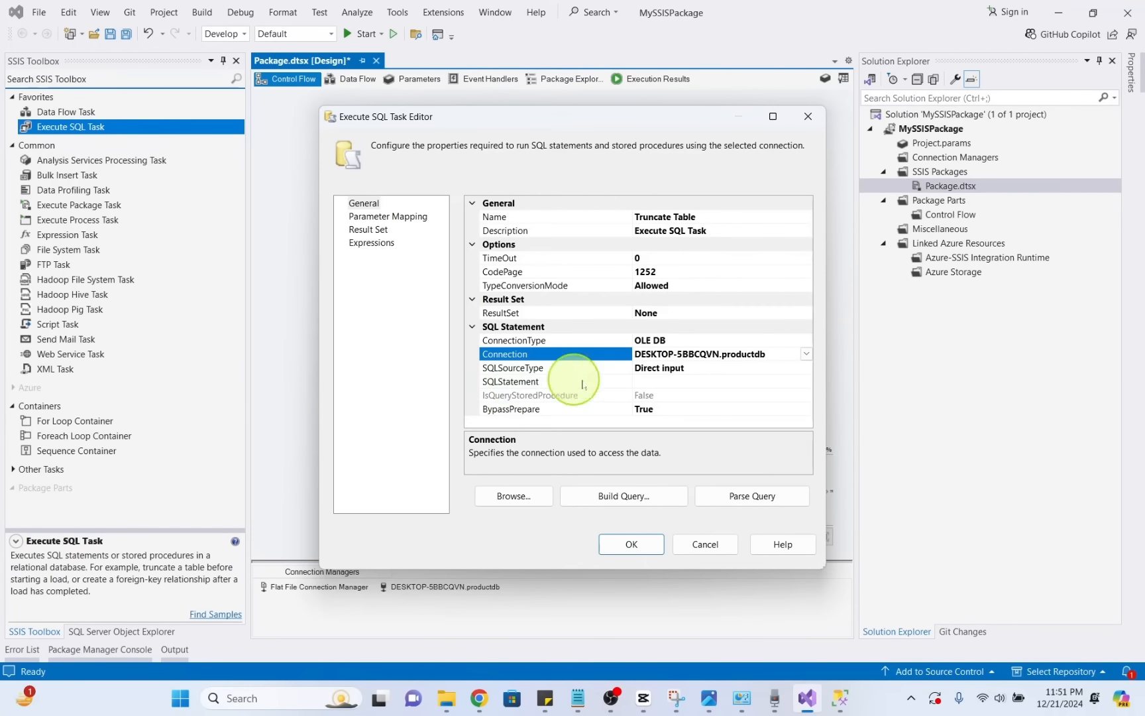
{"action": "left_click", "coordinate": [733, 369]}
{"action": "left_click", "coordinate": [812, 383]}
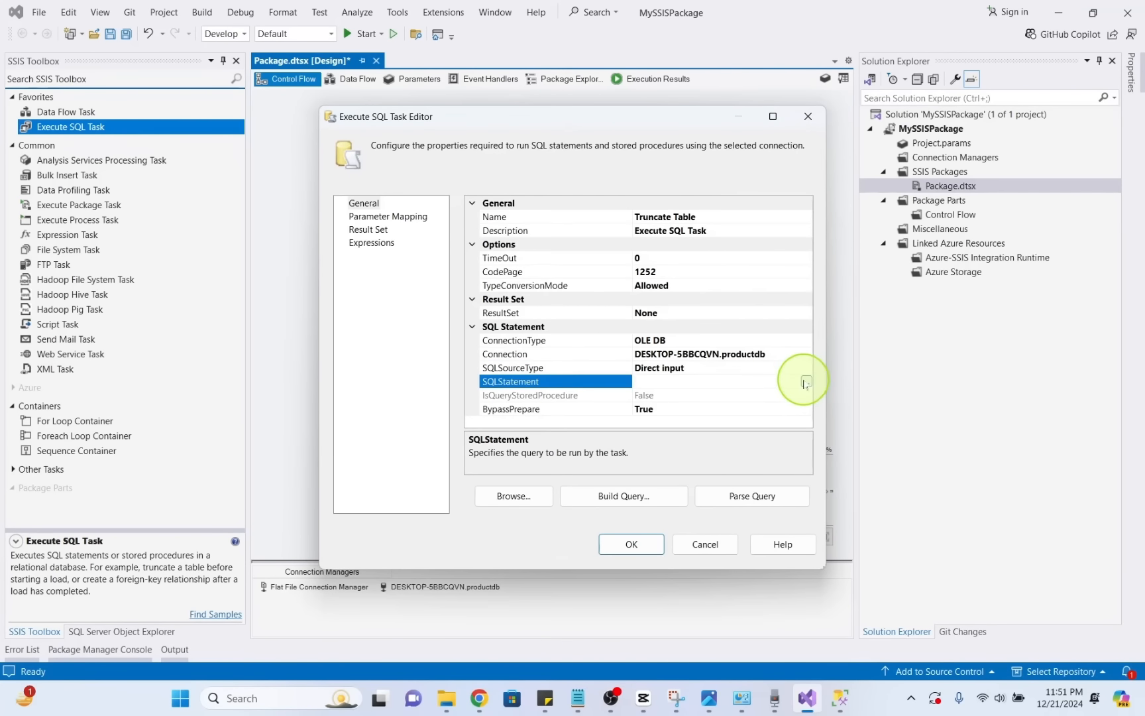
{"action": "left_click", "coordinate": [806, 382]}
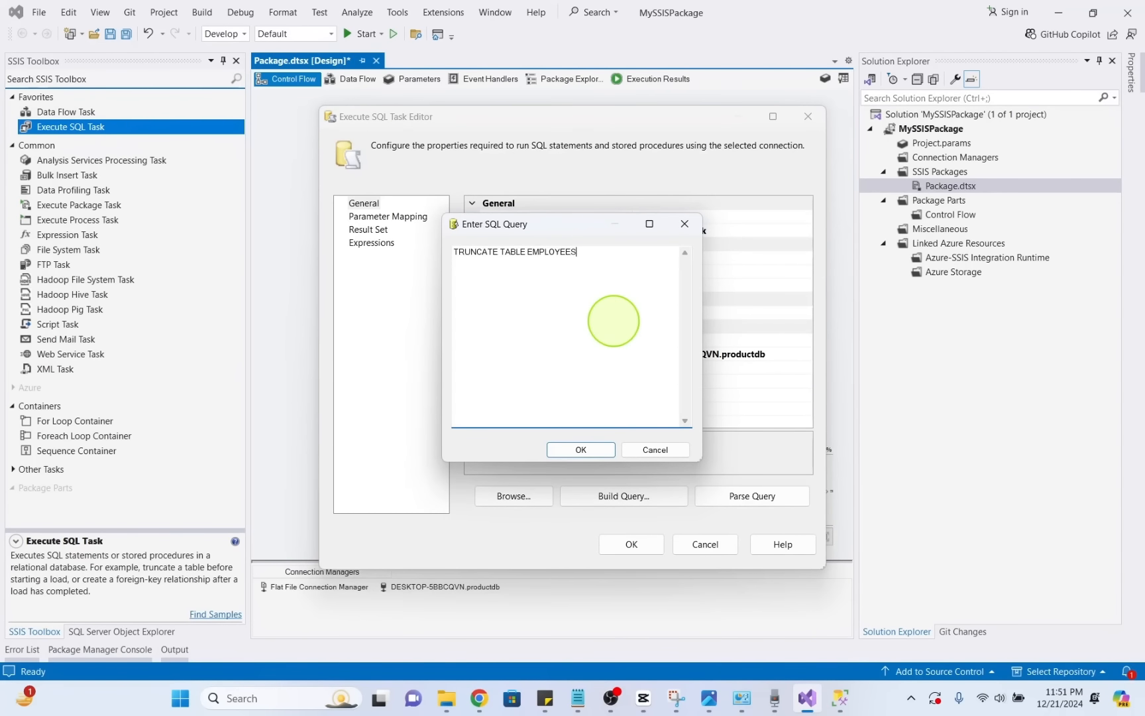
Copy the truncate statement into the SQL Server Management Studio query above the select statement and run it on its own.
{"action": "key", "text": "ctrl+a"}
{"action": "key", "text": "ctrl+c"}
{"action": "left_click", "coordinate": [841, 698]}
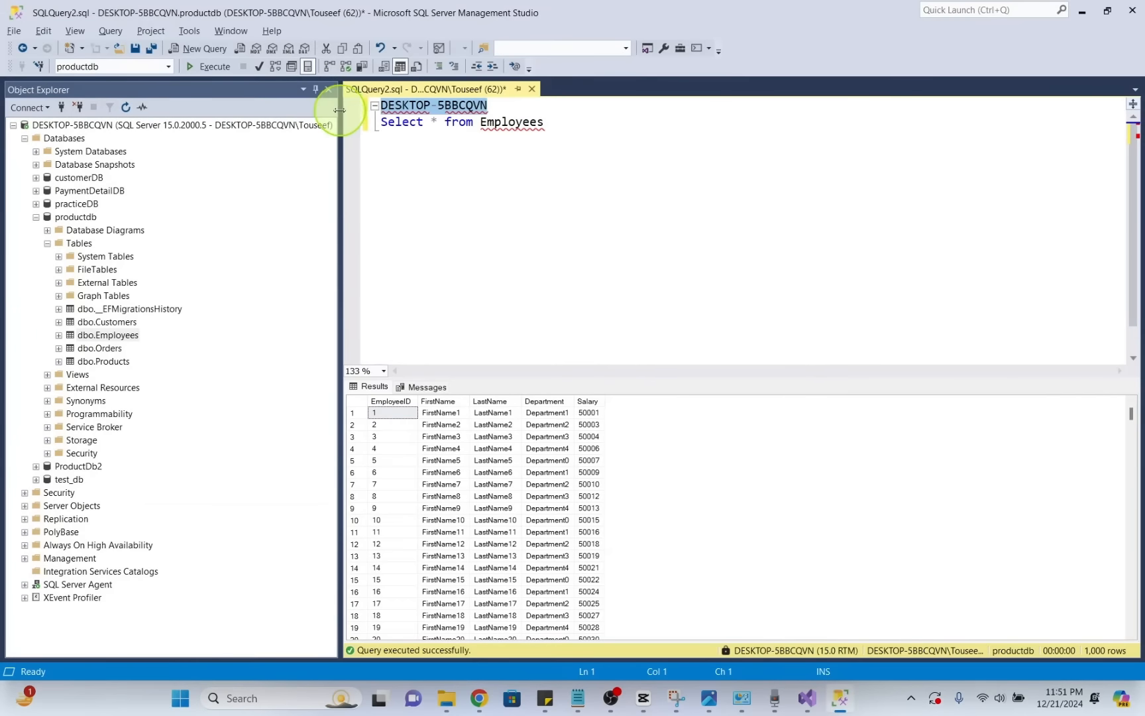
{"action": "key", "text": "ctrl+v"}
{"action": "left_click_drag", "start_coordinate": [574, 108], "coordinate": [318, 105]}
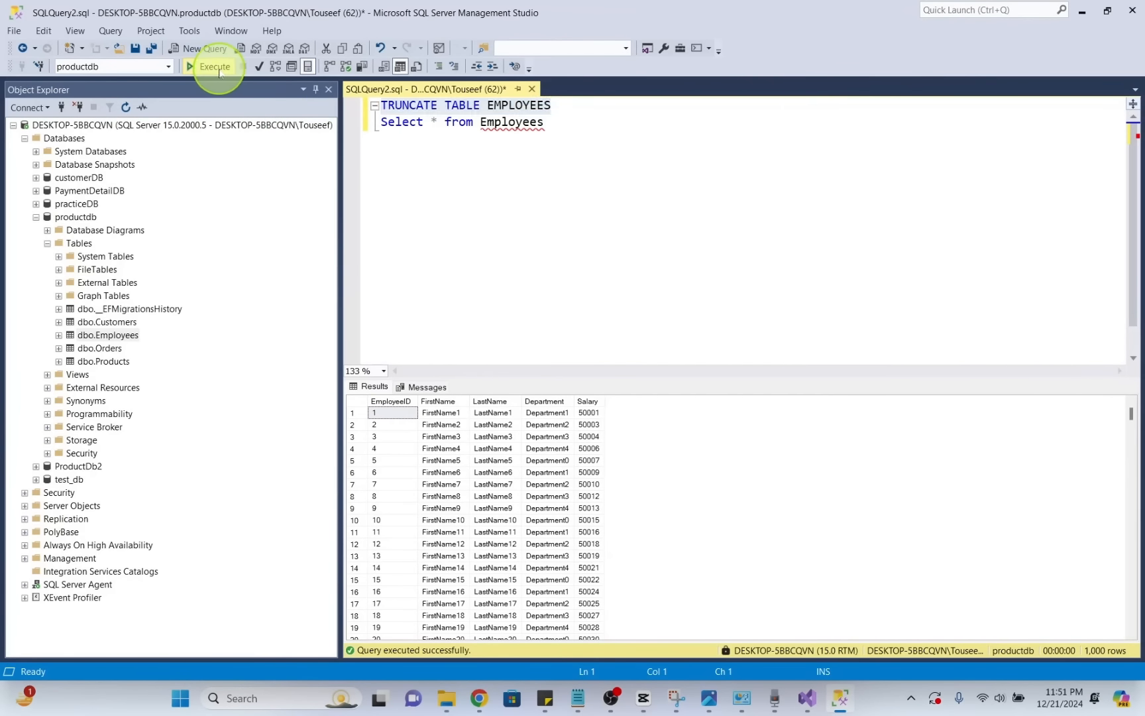
{"action": "left_click", "coordinate": [219, 68]}
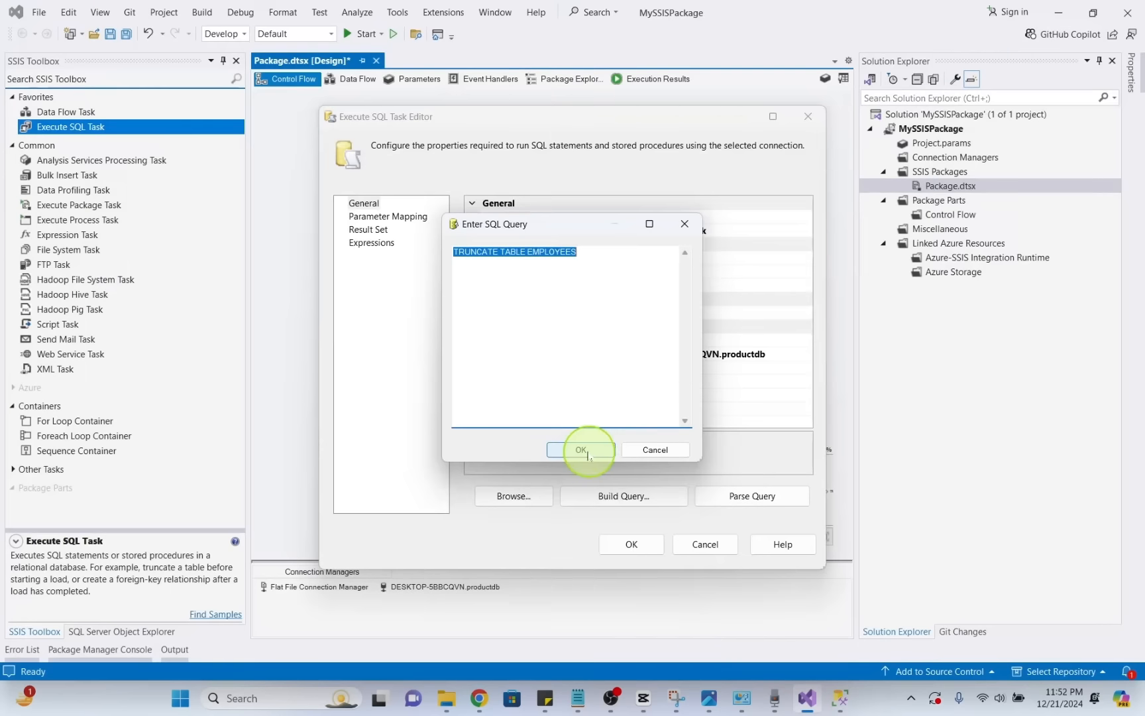
Back in Visual Studio, accept the Truncate Table task's query and settings, link it to the Data Flow Task, and save the package.
{"action": "left_click", "coordinate": [581, 450]}
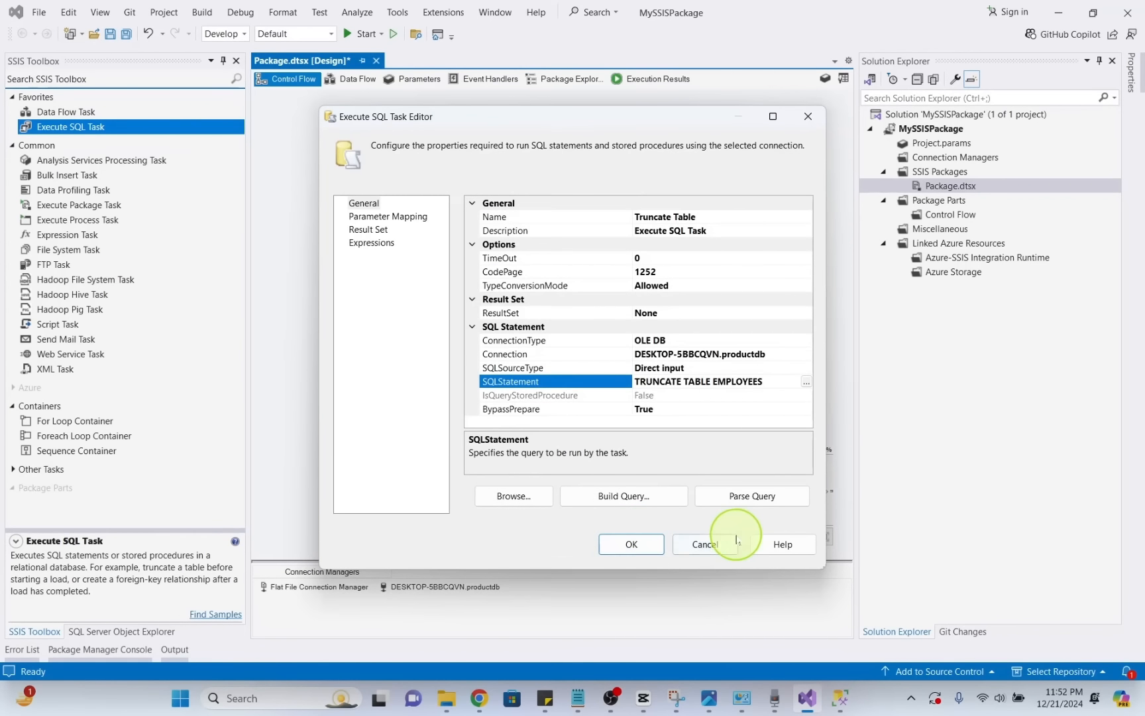
{"action": "left_click", "coordinate": [631, 544]}
{"action": "left_click_drag", "start_coordinate": [517, 171], "coordinate": [515, 219]}
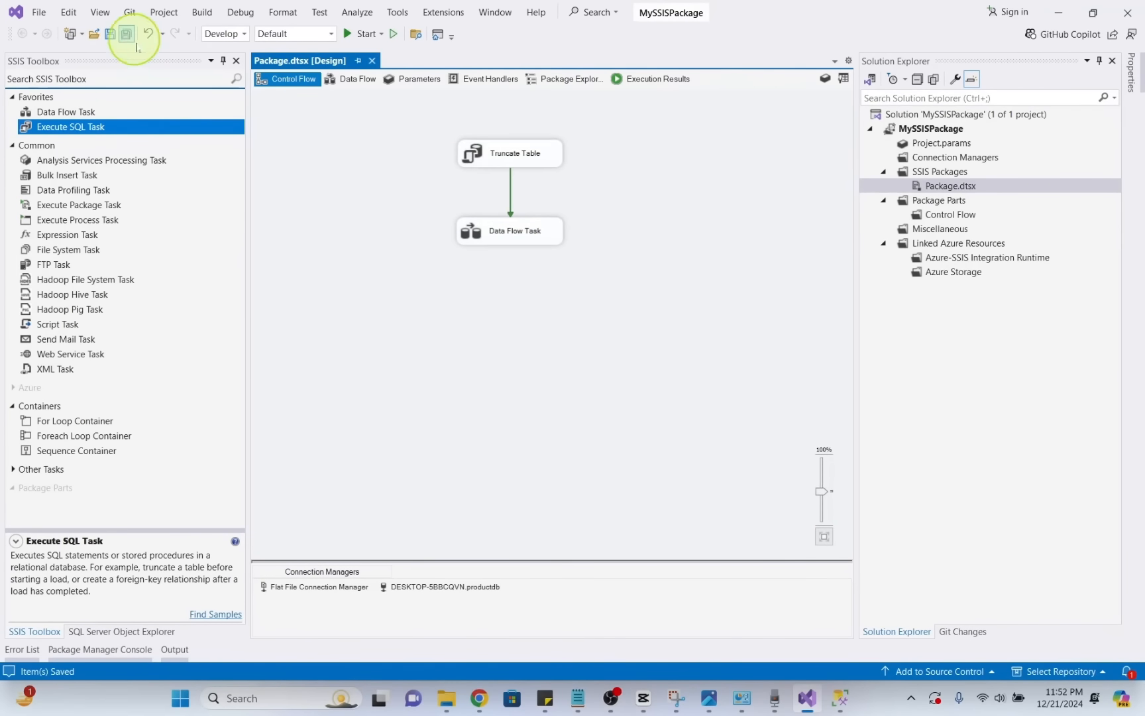
{"action": "left_click", "coordinate": [363, 153]}
{"action": "key", "text": "ctrl+s"}
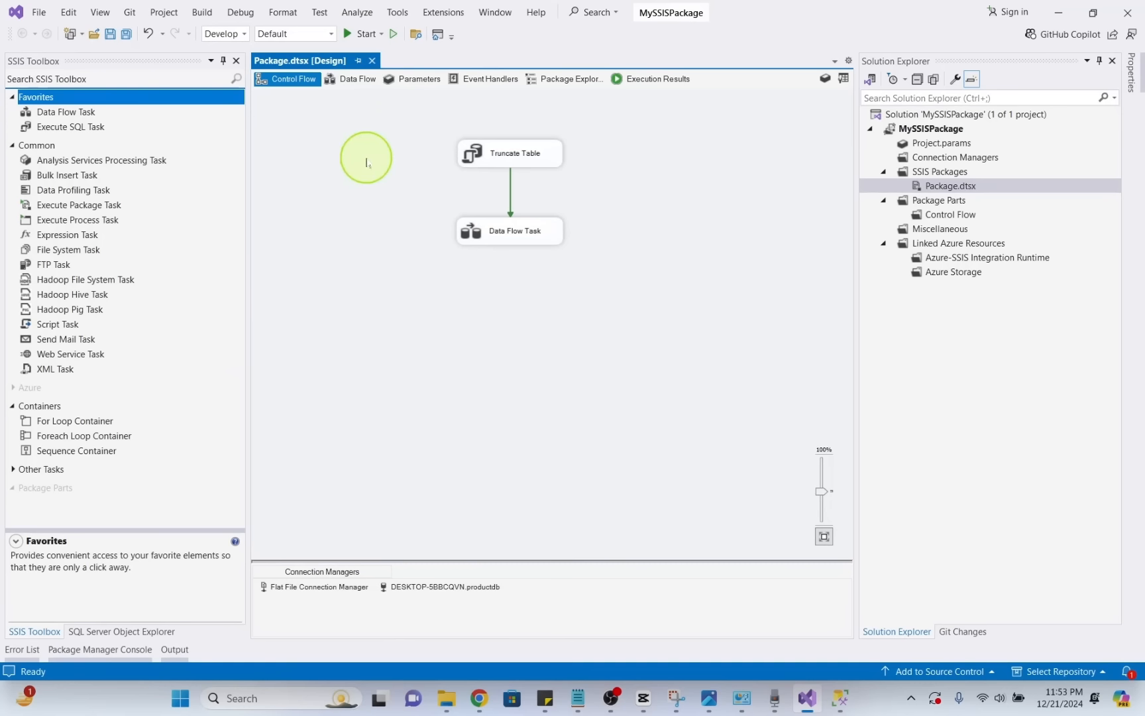
Run the package with the truncate step and execute the Employees query again in SQL Server Management Studio.
{"action": "left_click", "coordinate": [361, 33]}
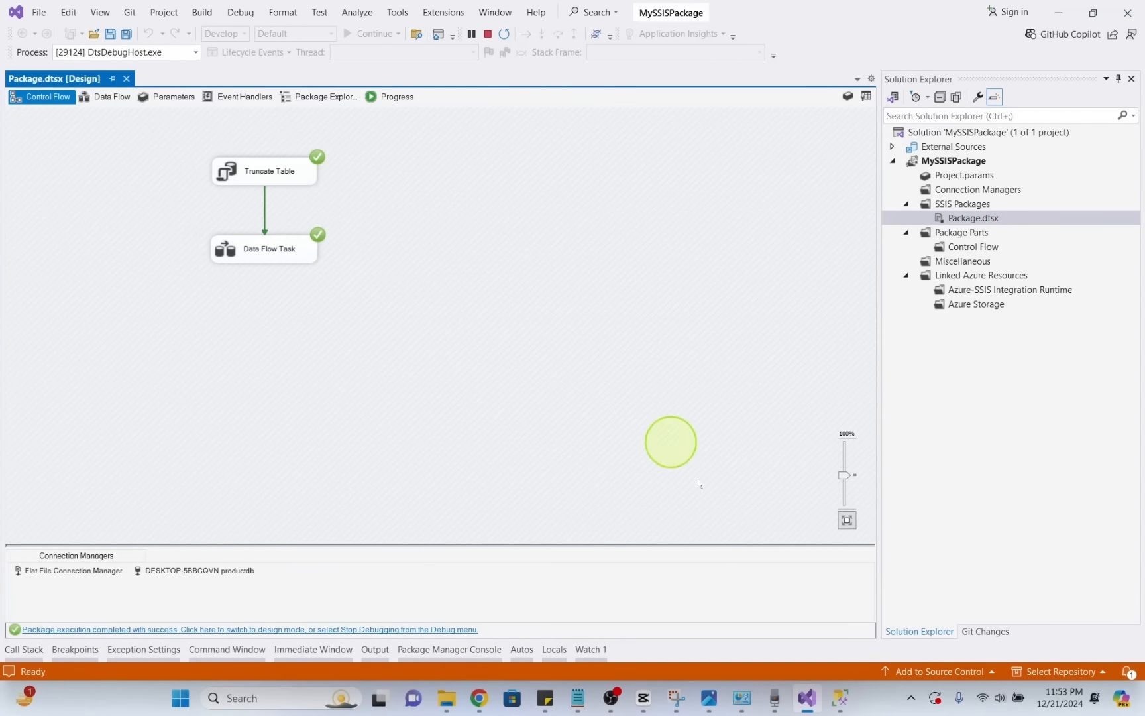
{"action": "left_click", "coordinate": [840, 698]}
{"action": "left_click", "coordinate": [207, 66]}
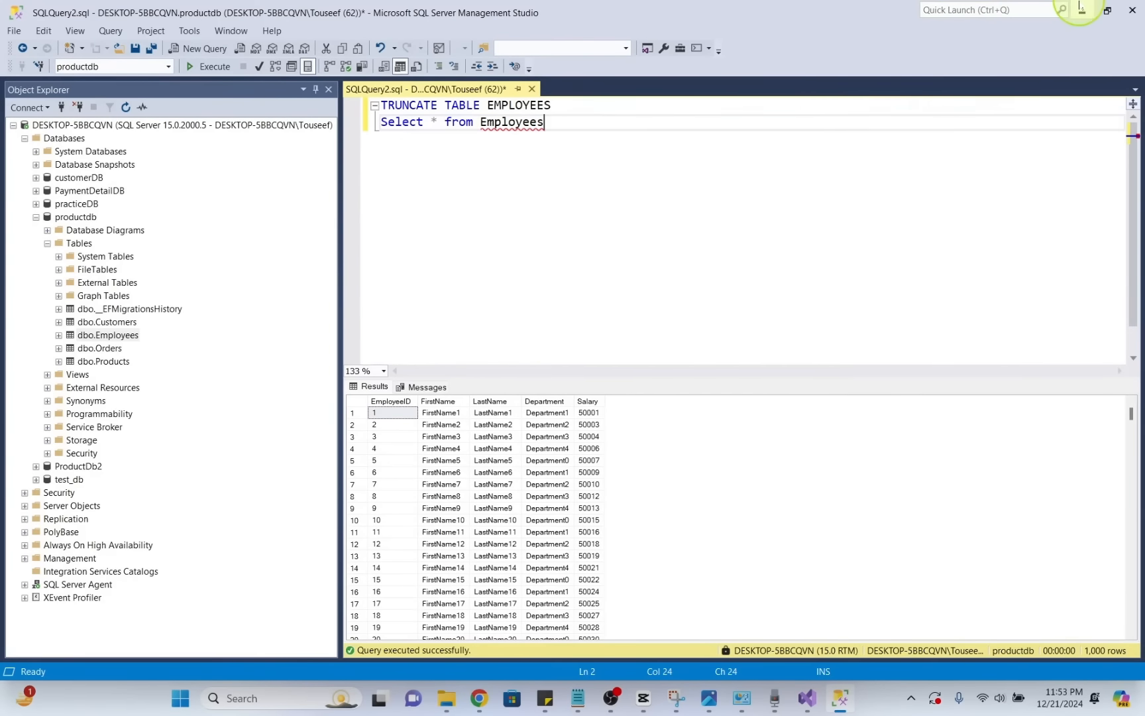
Run only the "Select * from Employees" statement to check the loaded rows, highlight the truncate statement, and return to Visual Studio.
{"action": "left_click", "coordinate": [1081, 10]}
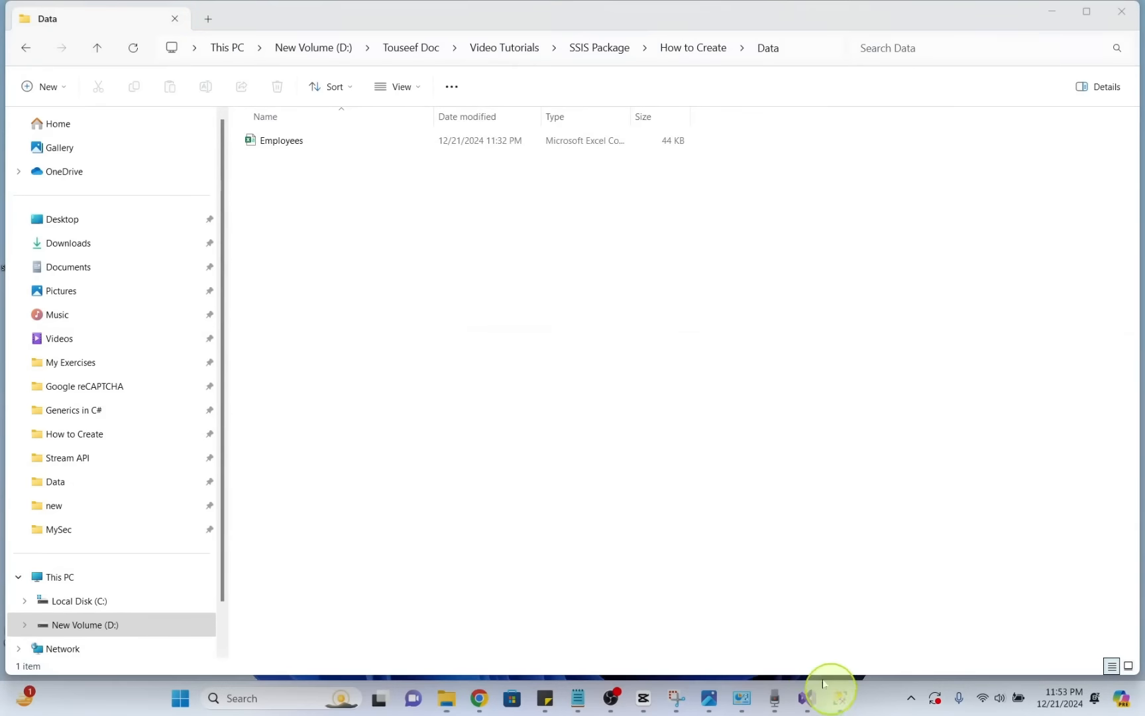
{"action": "left_click", "coordinate": [838, 696]}
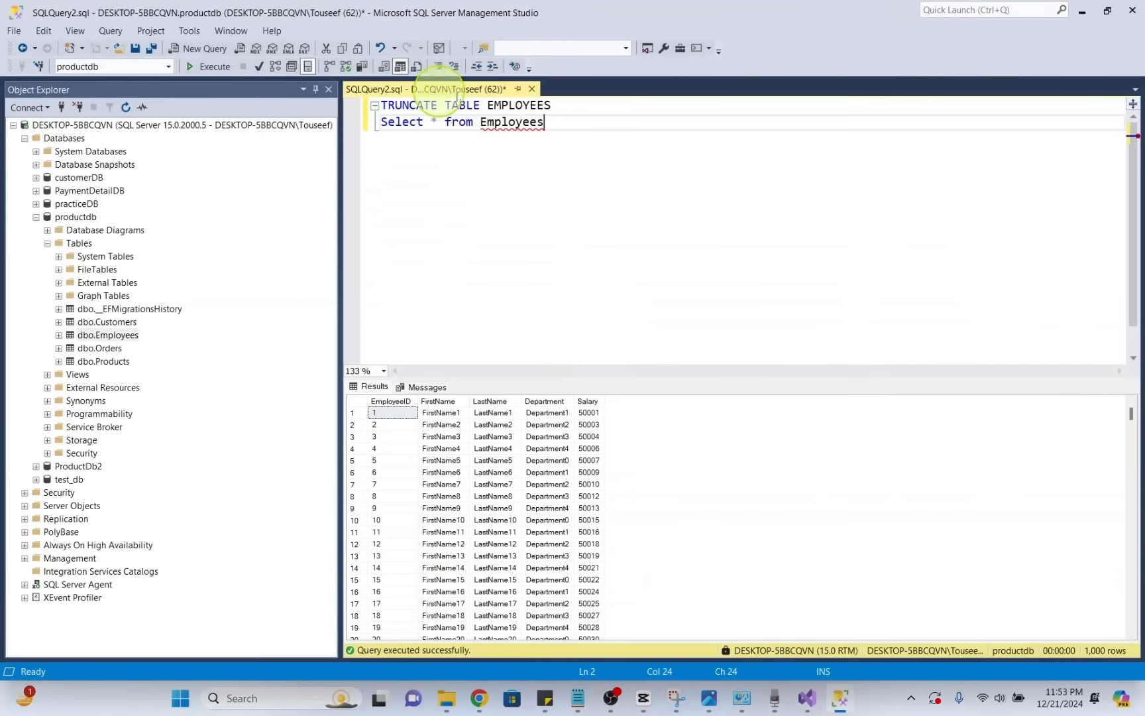
{"action": "left_click_drag", "start_coordinate": [545, 122], "coordinate": [324, 144]}
{"action": "left_click", "coordinate": [214, 70]}
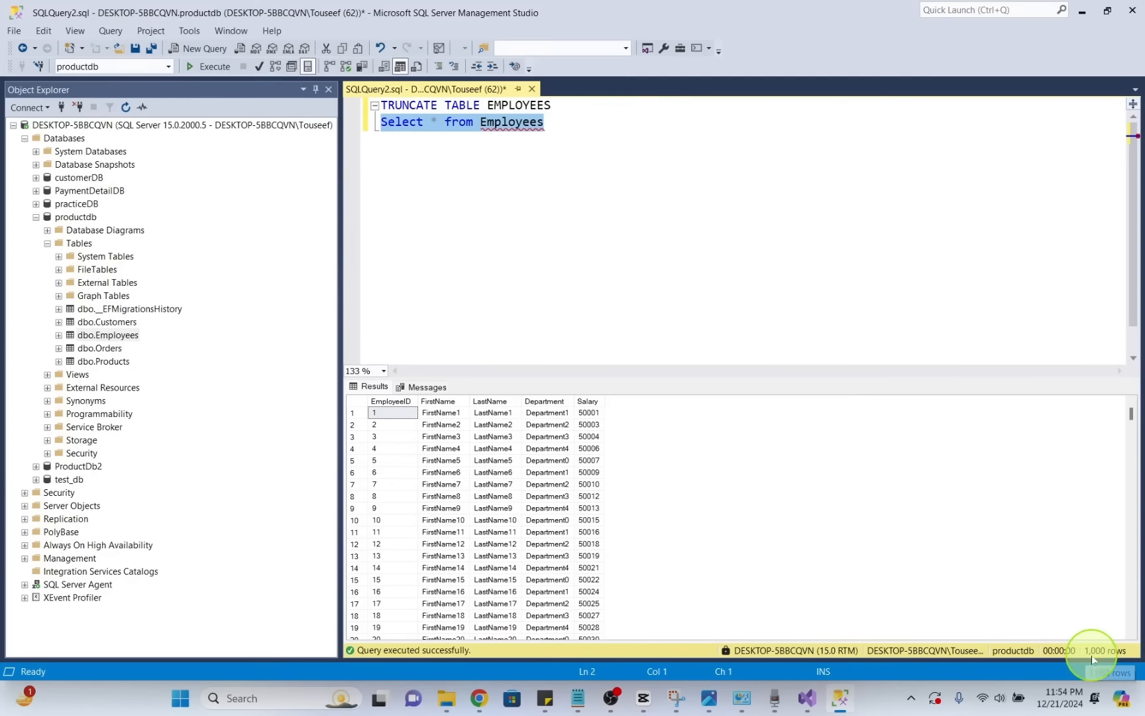
{"action": "left_click", "coordinate": [512, 213]}
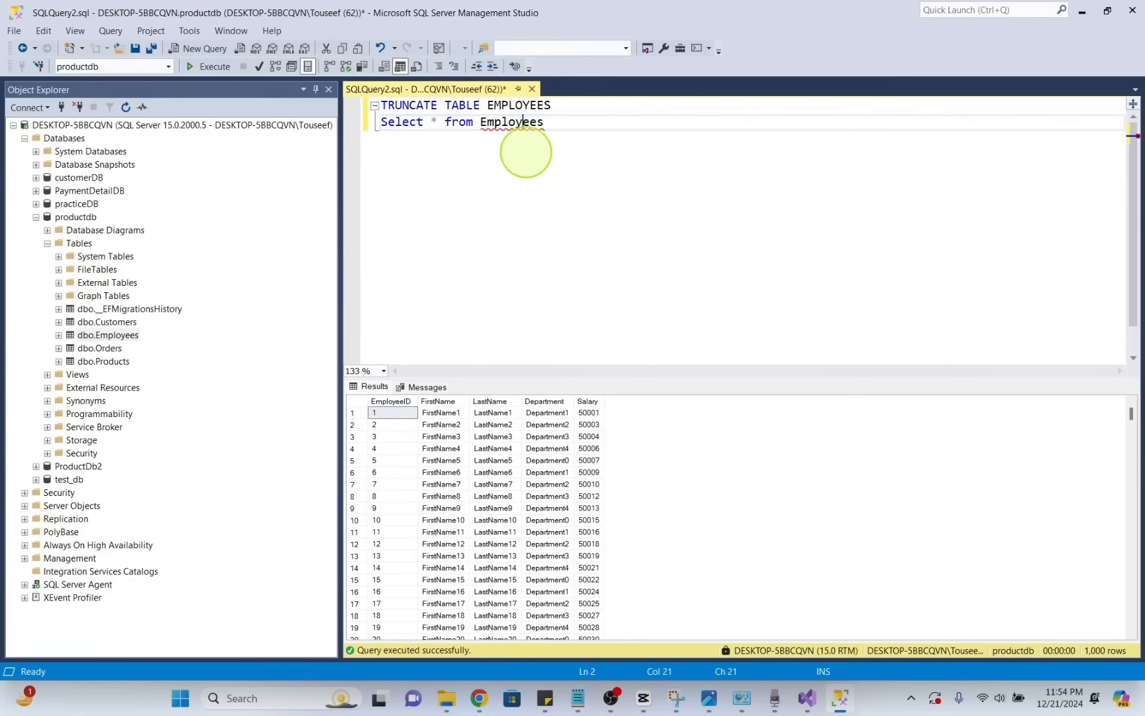
{"action": "left_click_drag", "start_coordinate": [553, 105], "coordinate": [348, 111]}
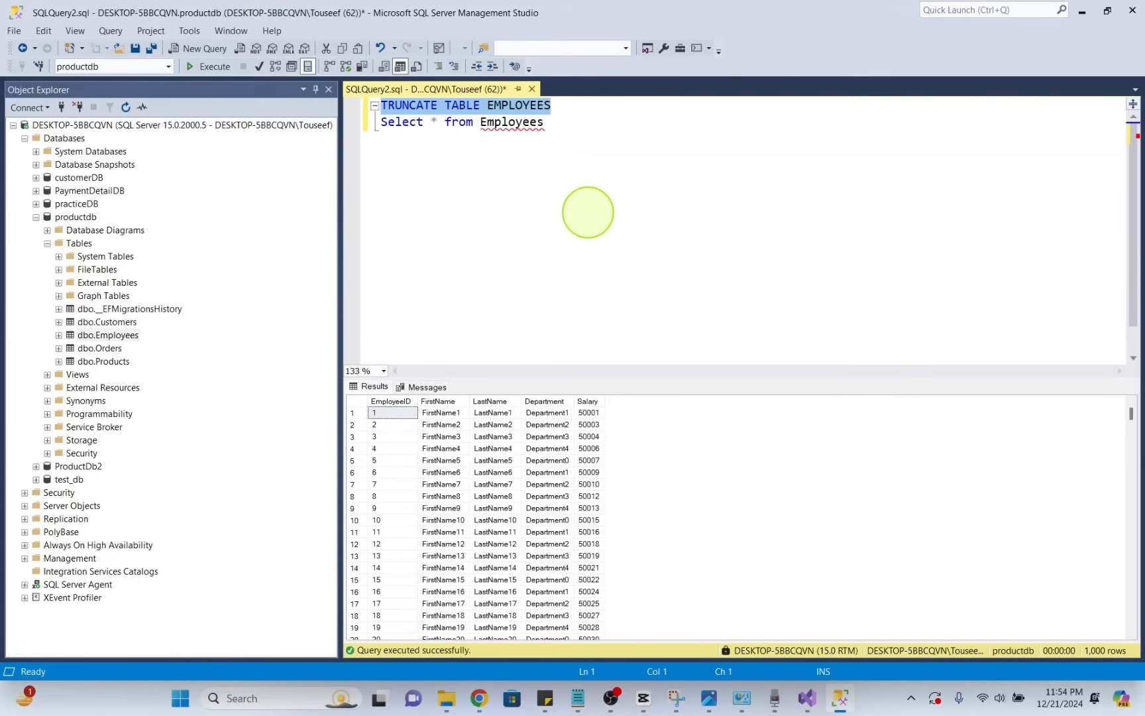
{"action": "key", "text": "alt+Tab"}
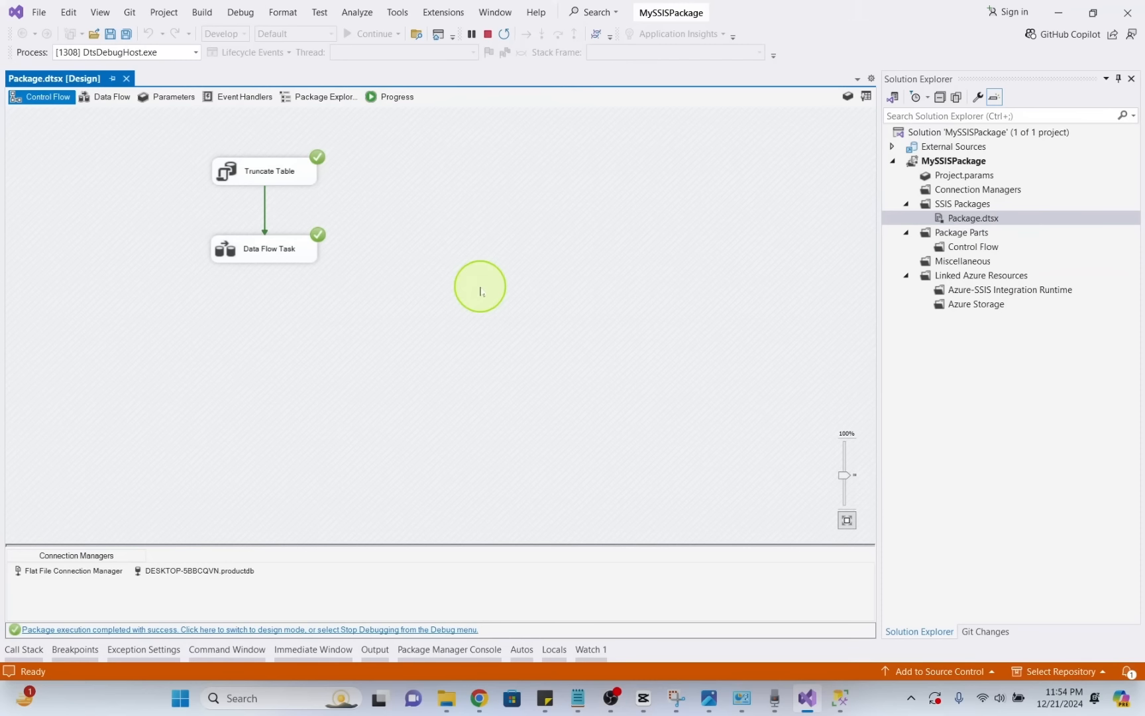
Start deploying the MySSISPackage project and choose SSIS in SQL Server as the deployment target.
{"action": "right_click", "coordinate": [937, 128]}
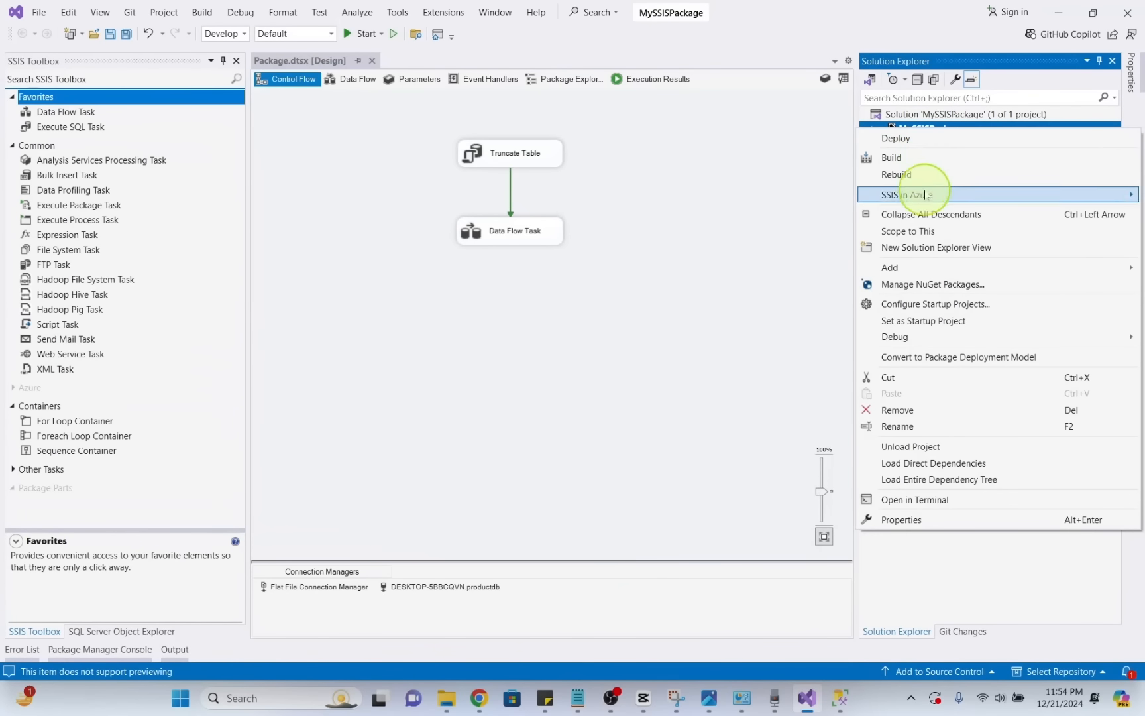
{"action": "left_click", "coordinate": [896, 138]}
{"action": "left_click", "coordinate": [723, 567]}
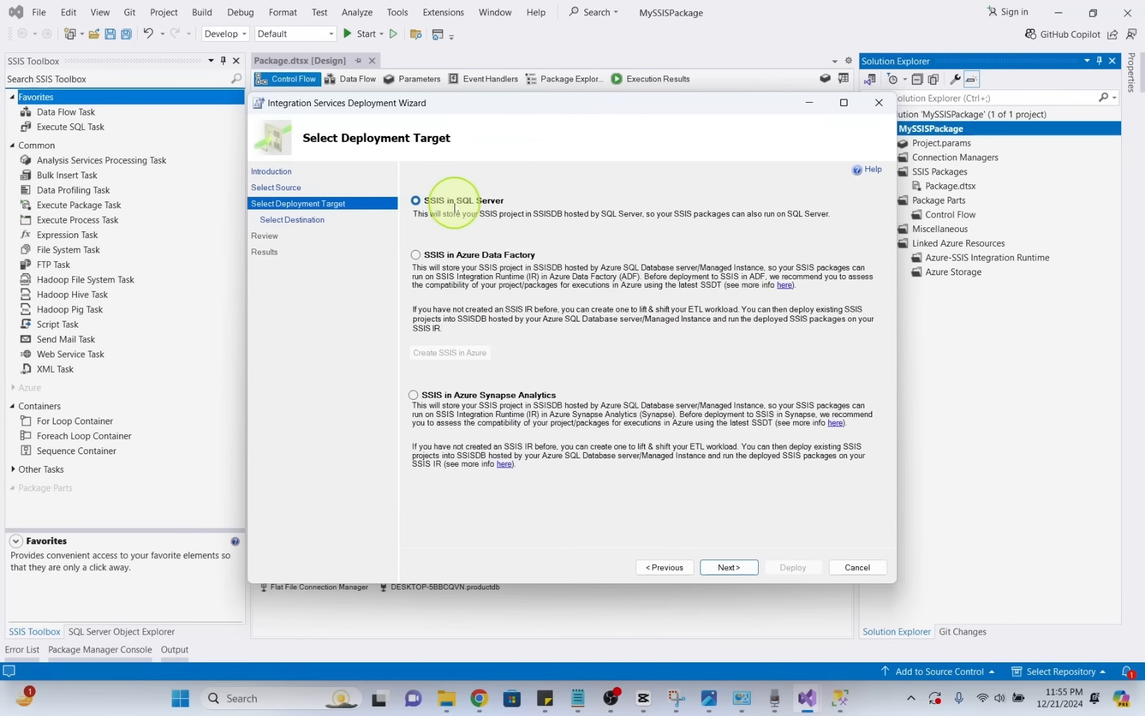
{"action": "left_click", "coordinate": [730, 569]}
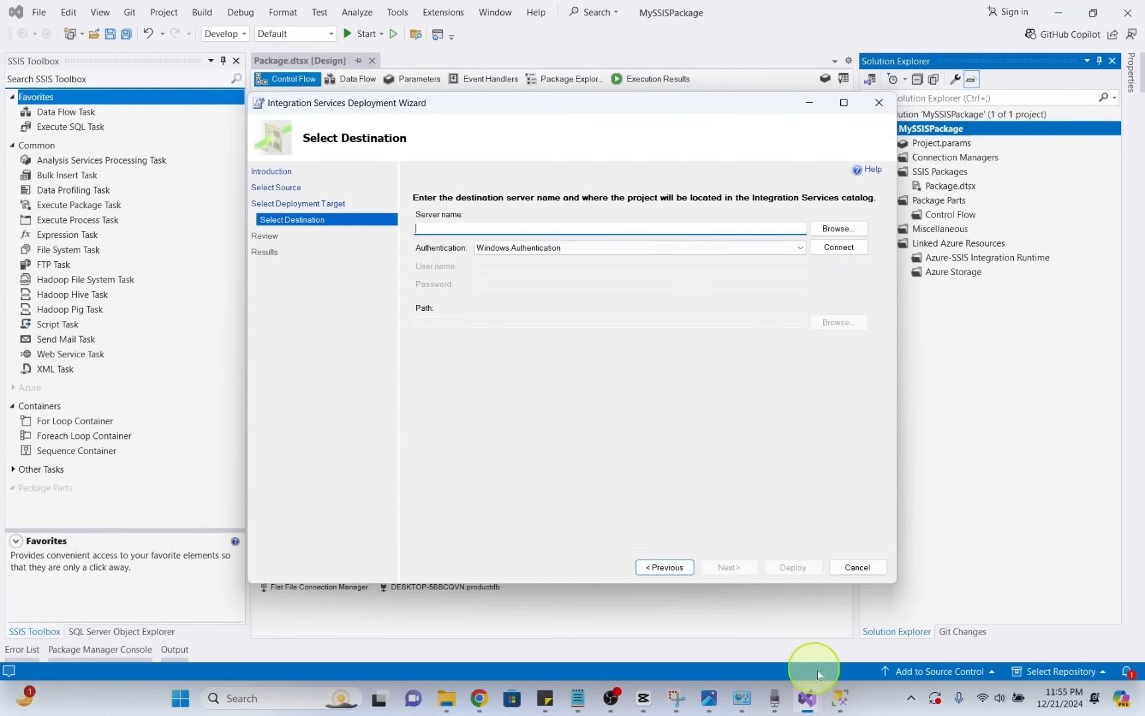
Switch to SQL Server Management Studio and get the server name from a new Database Engine connection dialog for the deployment.
{"action": "left_click", "coordinate": [840, 698]}
{"action": "left_click", "coordinate": [29, 107]}
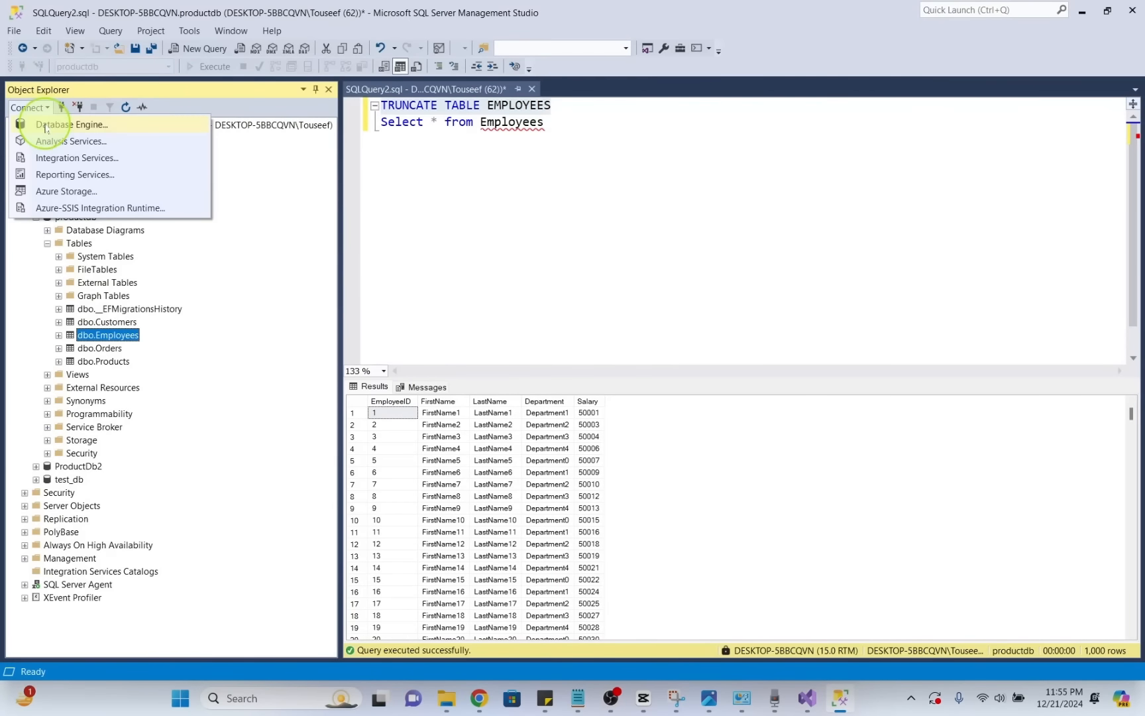
{"action": "left_click", "coordinate": [45, 127]}
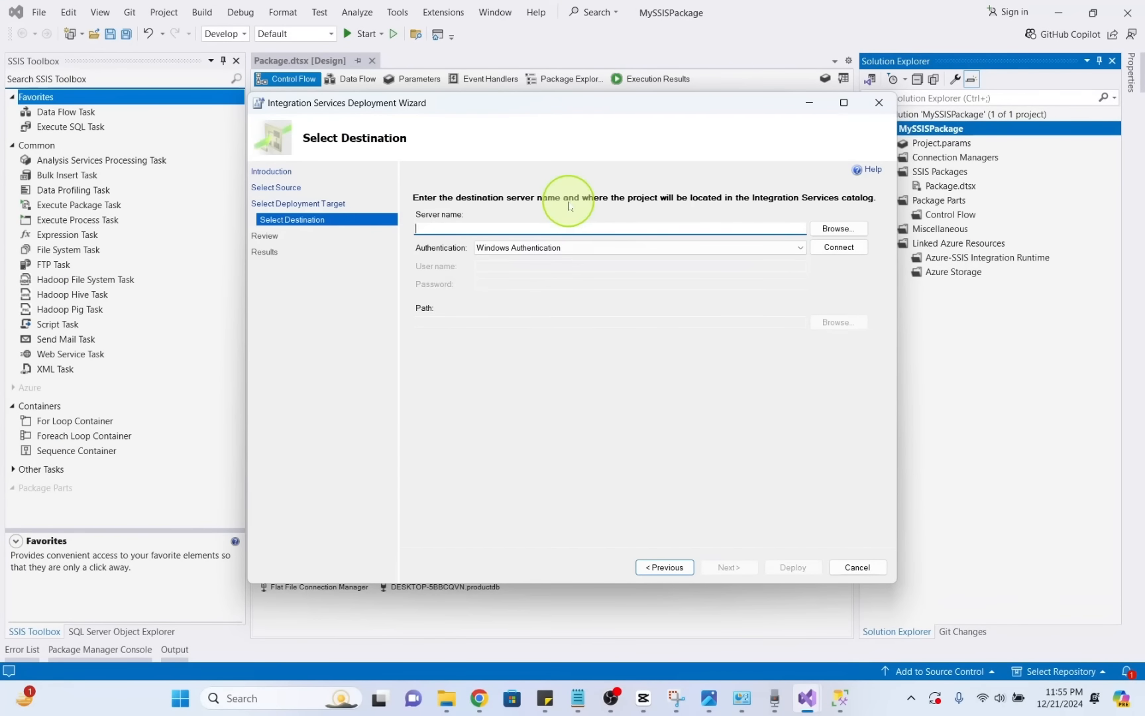
In the deployment wizard, set the destination server to DESKTOP-5BBCQVN with Windows Authentication and connect to it.
{"action": "type", "text": "DESKTOP-5BBCQVN"}
{"action": "left_click", "coordinate": [800, 248]}
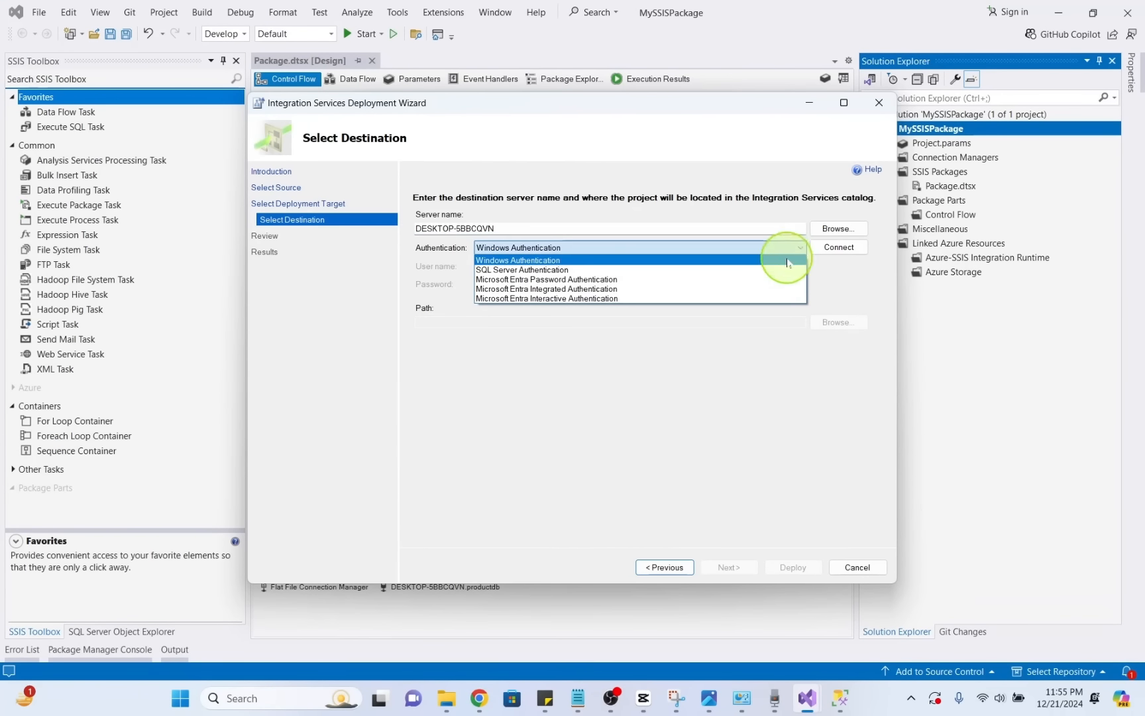
{"action": "left_click", "coordinate": [786, 259]}
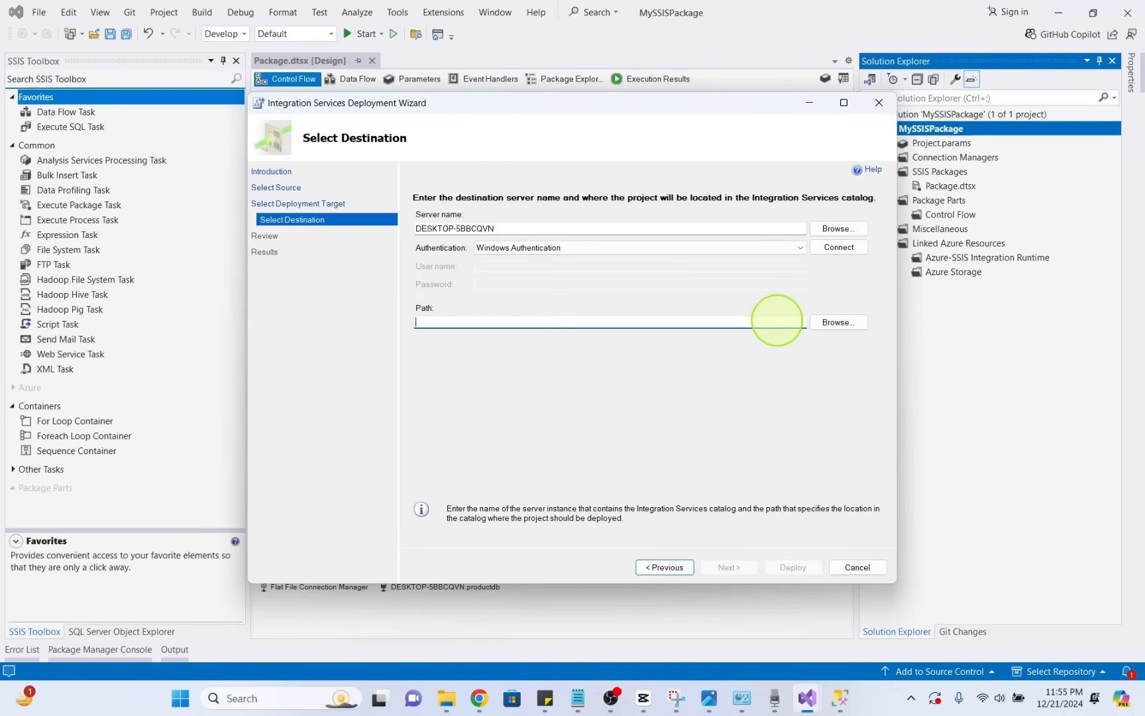
Try browsing for the destination path, switch to SQL Server Management Studio, and start creating an Integration Services catalog with CLR integration enabled.
{"action": "left_click", "coordinate": [825, 322]}
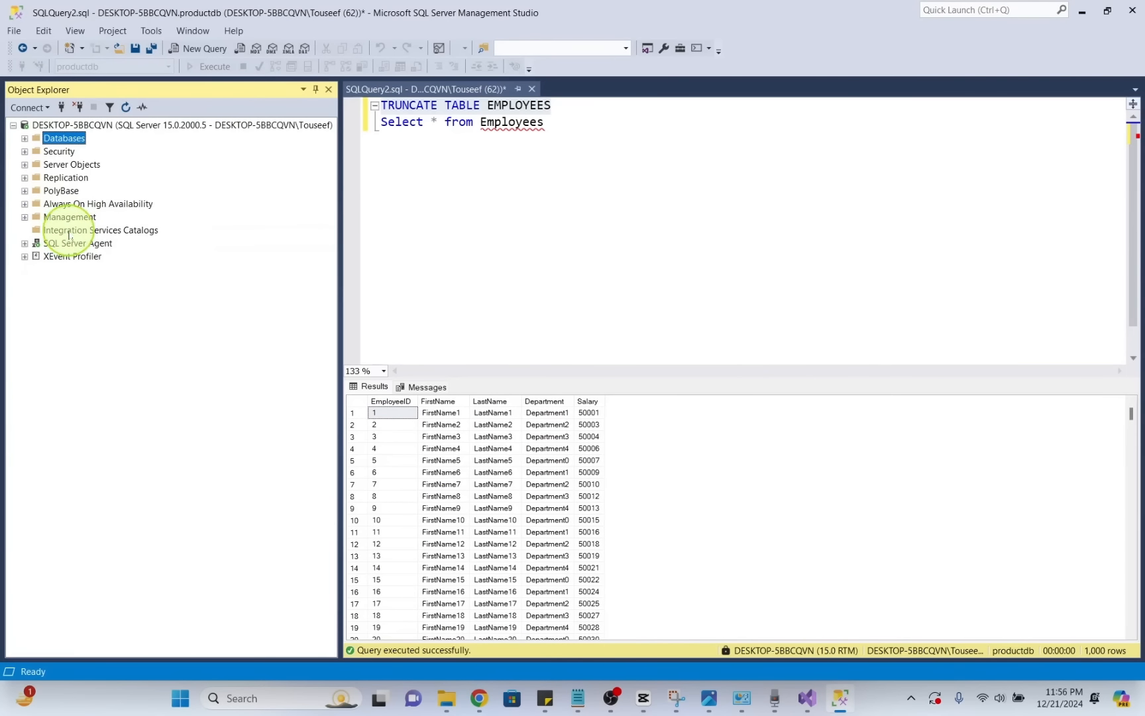
{"action": "left_click", "coordinate": [129, 230]}
{"action": "right_click", "coordinate": [111, 228]}
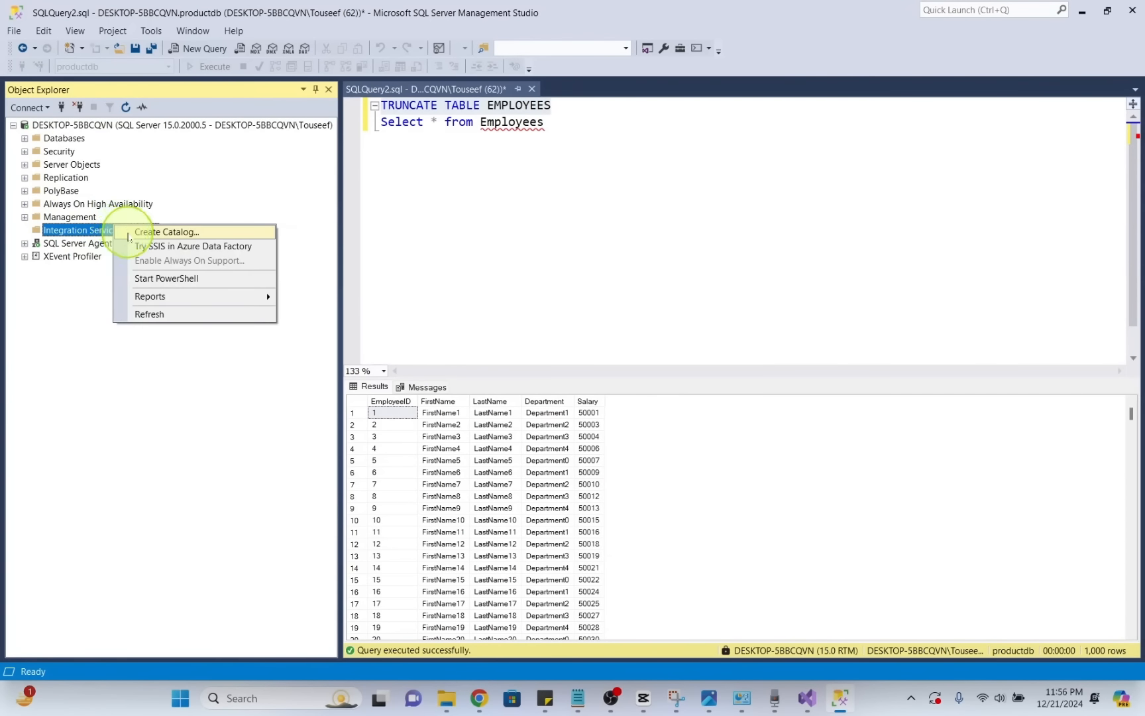
{"action": "left_click", "coordinate": [173, 232]}
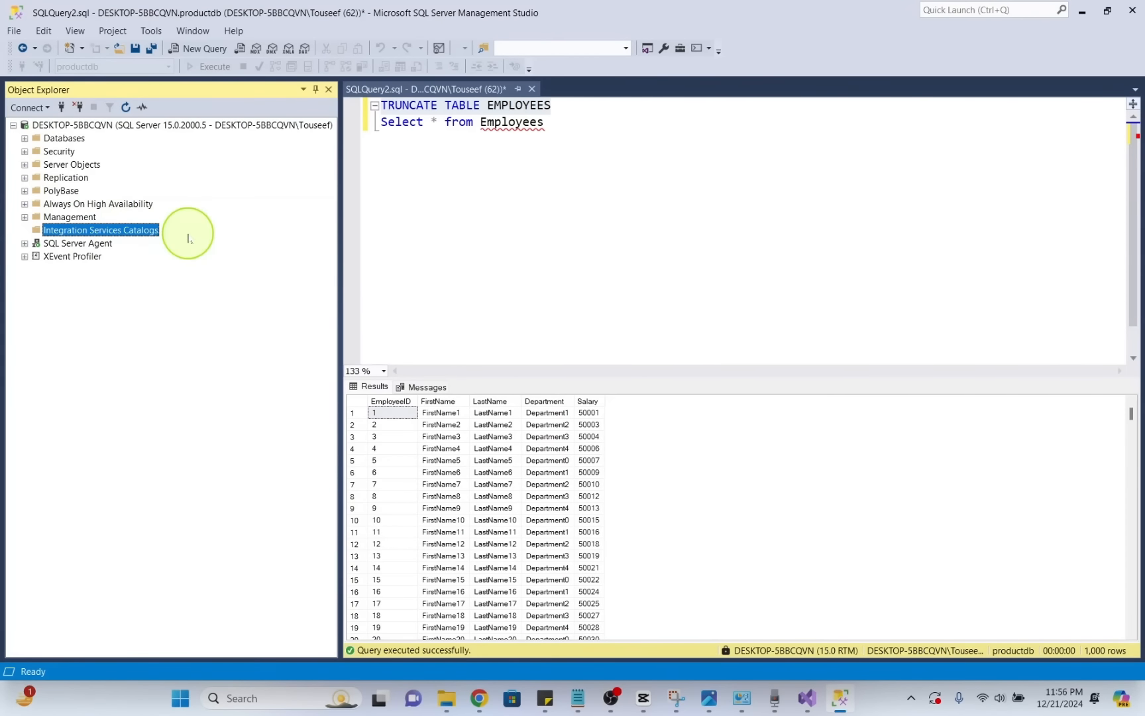
{"action": "left_click", "coordinate": [420, 171]}
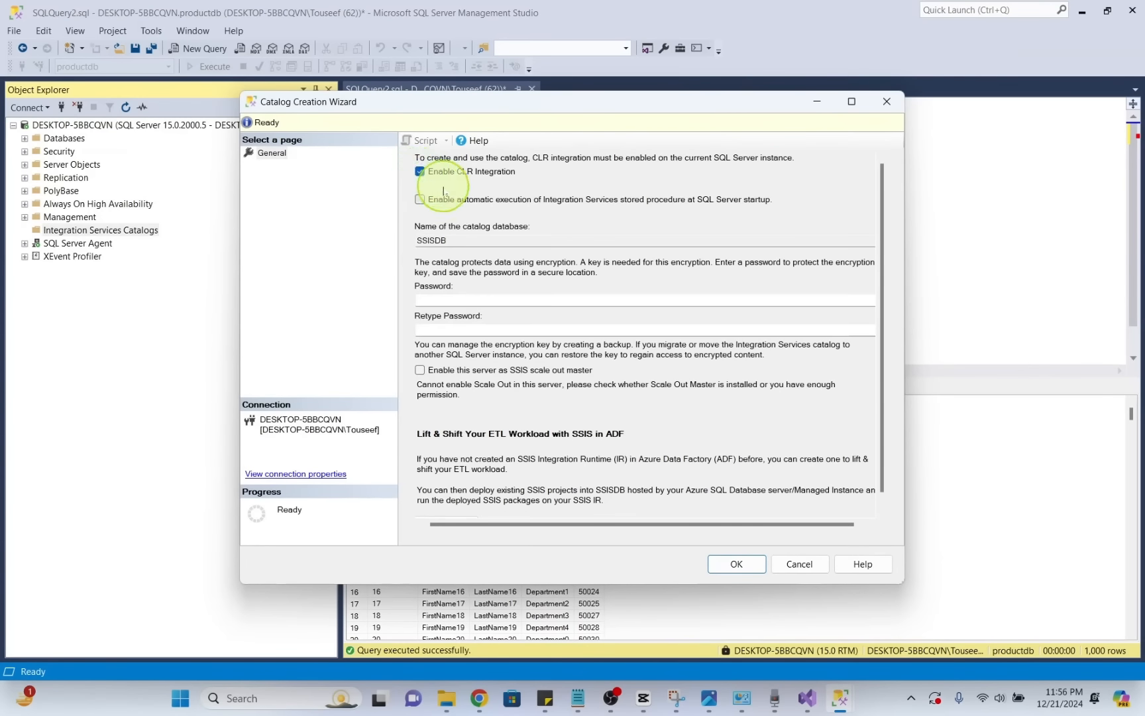
Enter and retype the catalog's encryption password, create the SSISDB catalog, and select it under Integration Services Catalogs.
{"action": "left_click", "coordinate": [473, 299]}
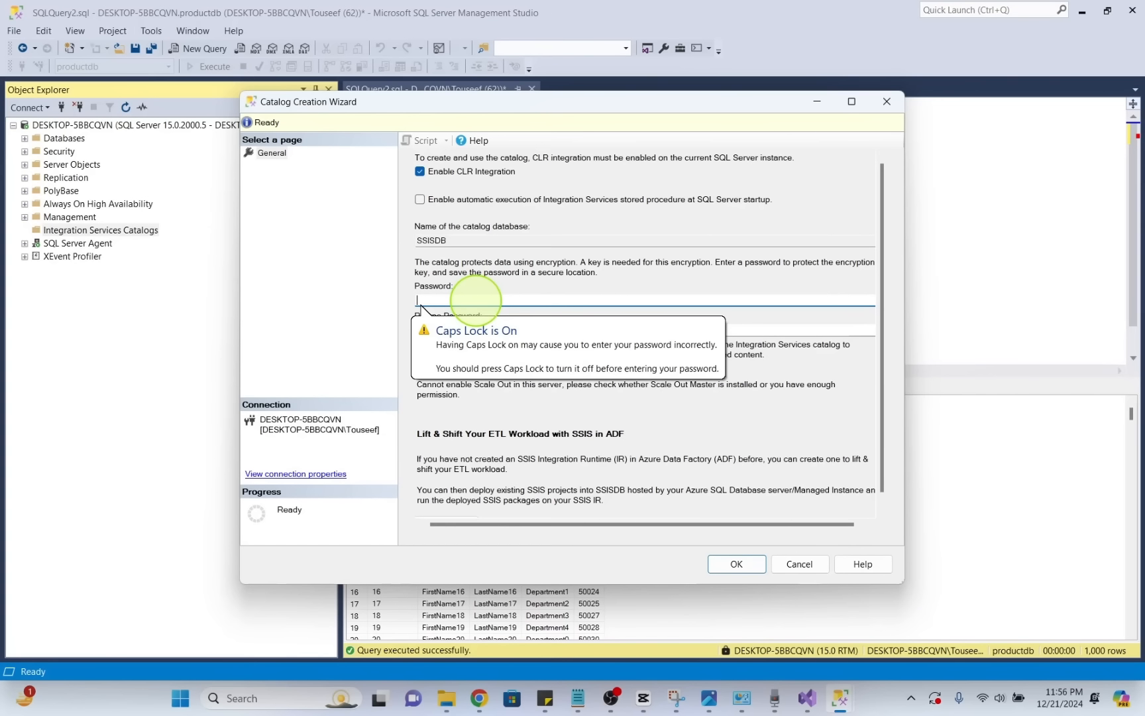
{"action": "type", "text": "*"}
{"action": "key", "text": "Tab"}
{"action": "type", "text": "***"}
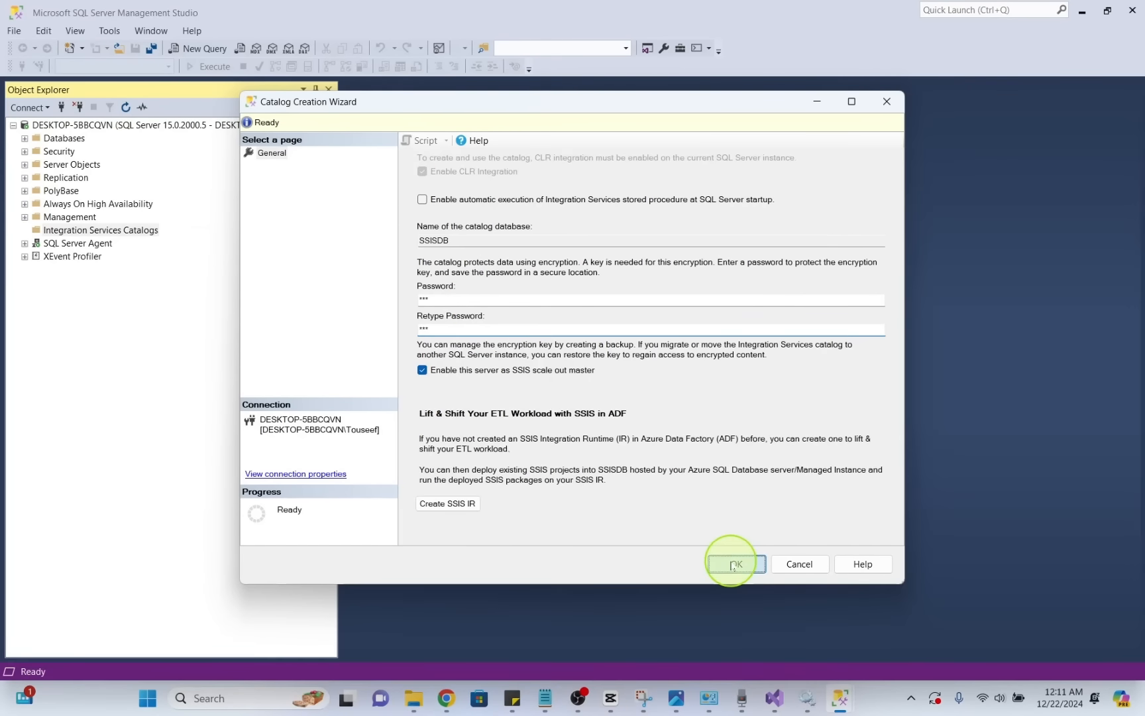
{"action": "left_click", "coordinate": [730, 630]}
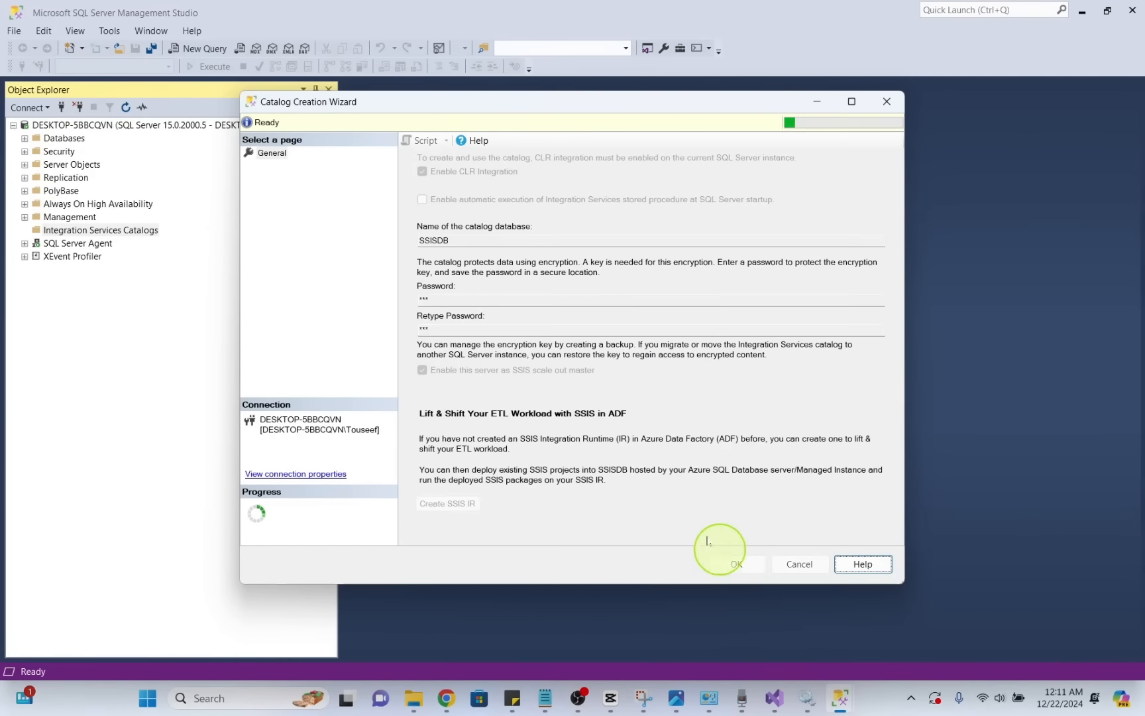
{"action": "left_click", "coordinate": [70, 244]}
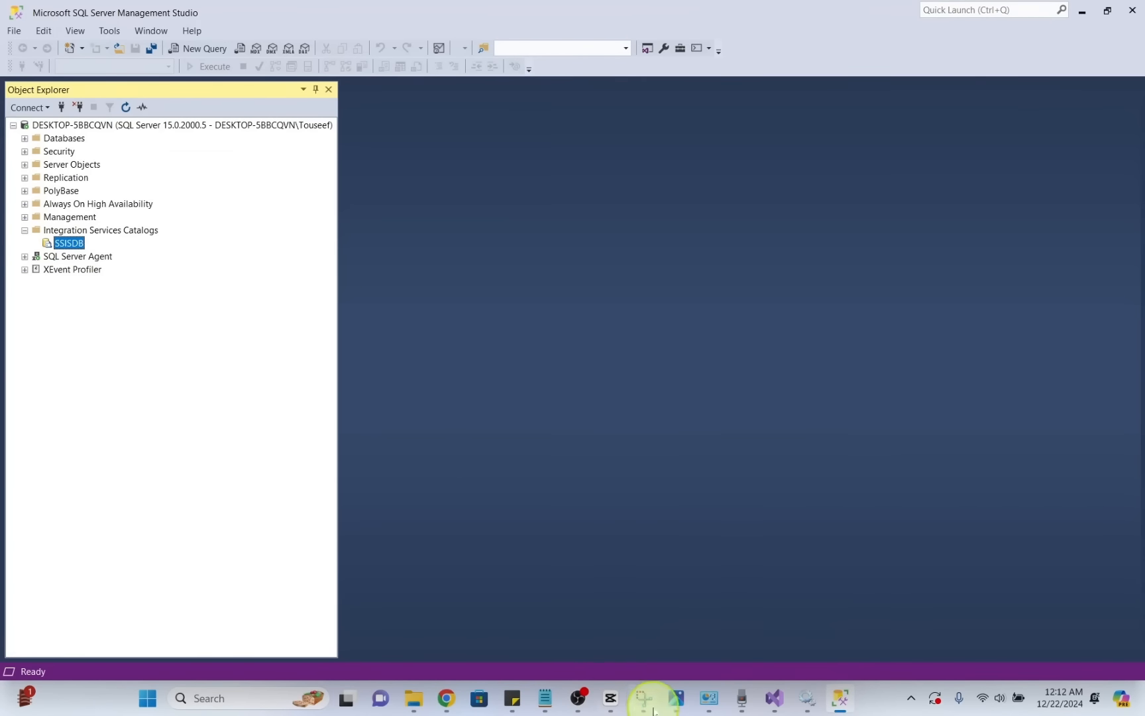
Return to the deployment wizard in Visual Studio and create a folder named TestFolder under SSISDB for the destination path.
{"action": "left_click", "coordinate": [774, 698]}
{"action": "left_click", "coordinate": [777, 374]}
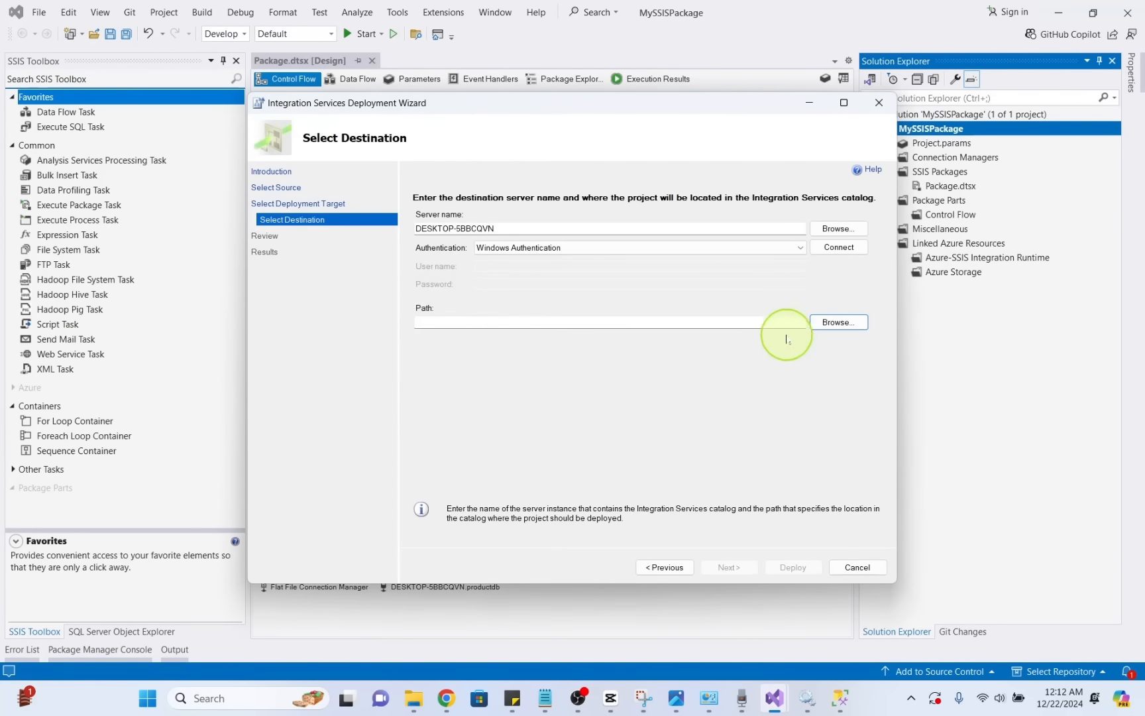
{"action": "left_click", "coordinate": [830, 322]}
{"action": "left_click", "coordinate": [445, 260]}
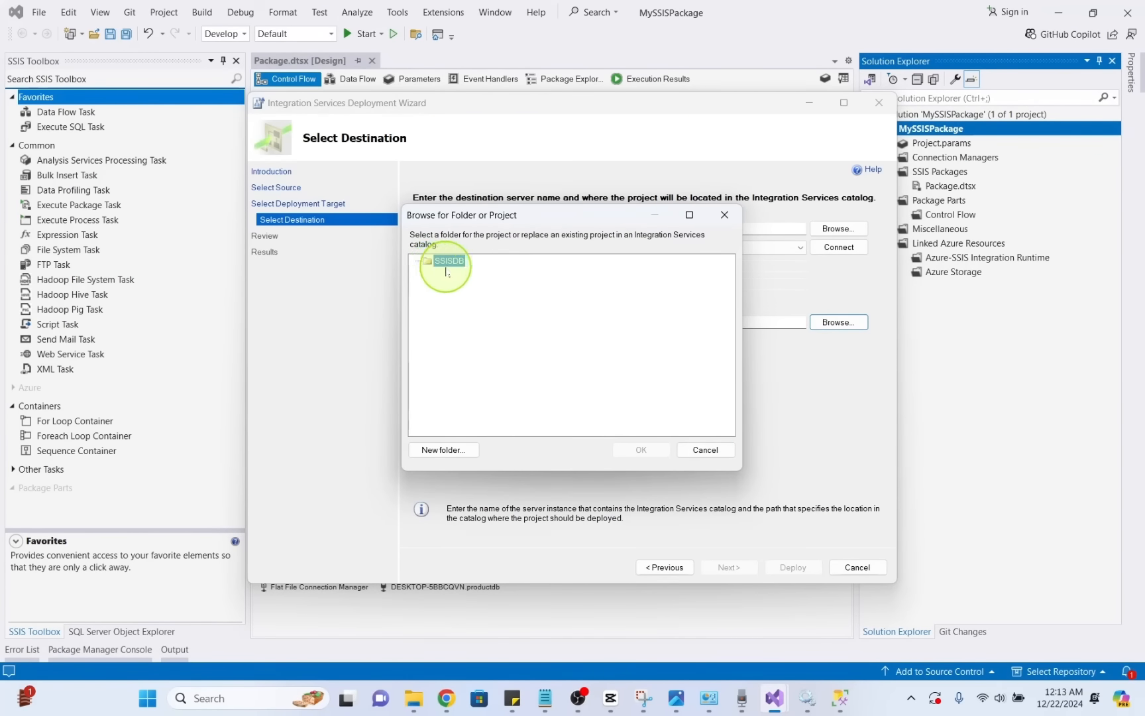
{"action": "left_click", "coordinate": [442, 450]}
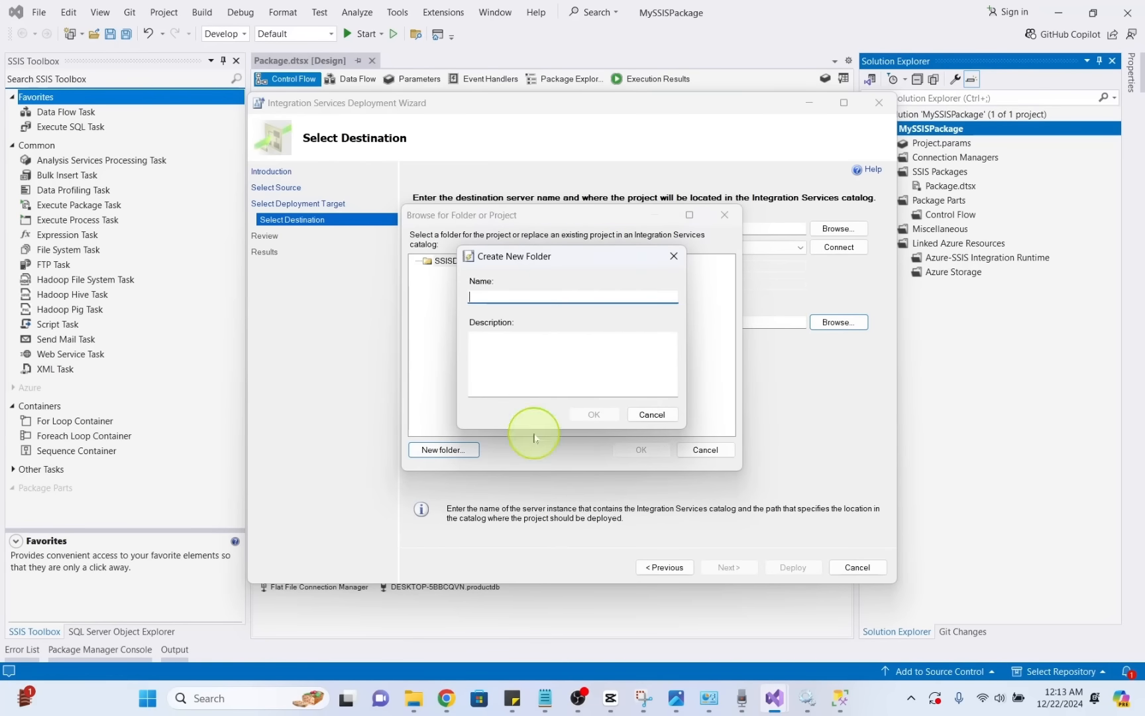
{"action": "type", "text": "TestFolde"}
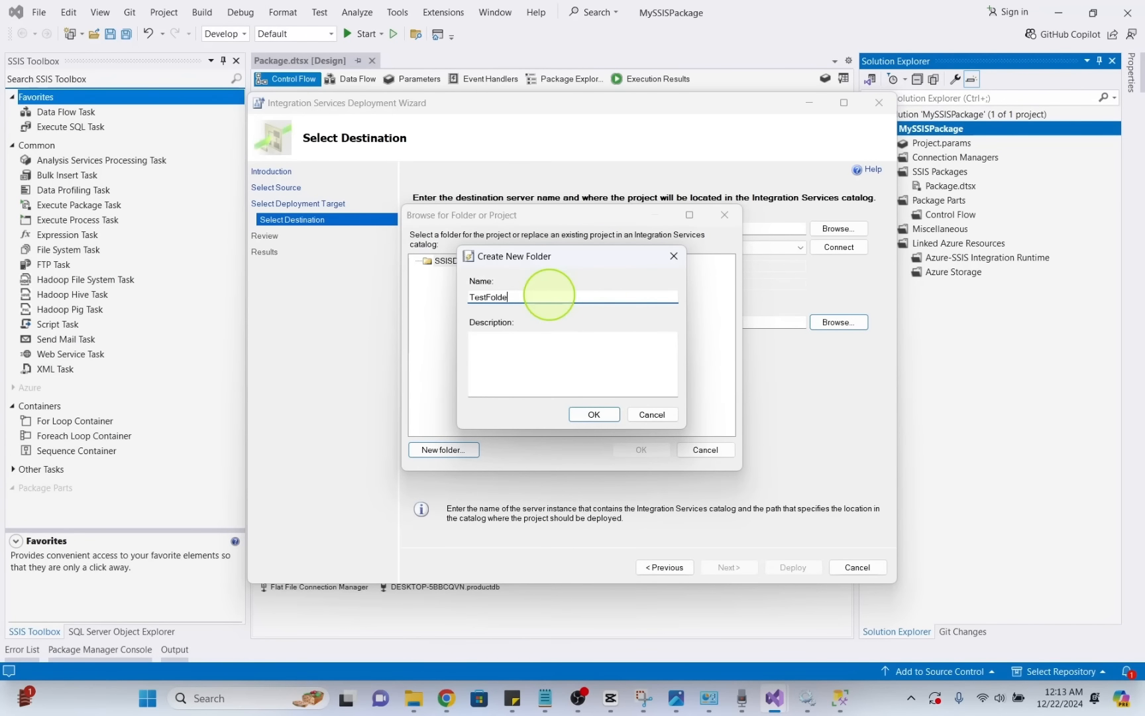
{"action": "type", "text": "r"}
{"action": "key", "text": "Return"}
Accept /SSISDB/TestFolder/MySSISPackage as the destination path and try to deploy the project.
{"action": "left_click", "coordinate": [621, 447]}
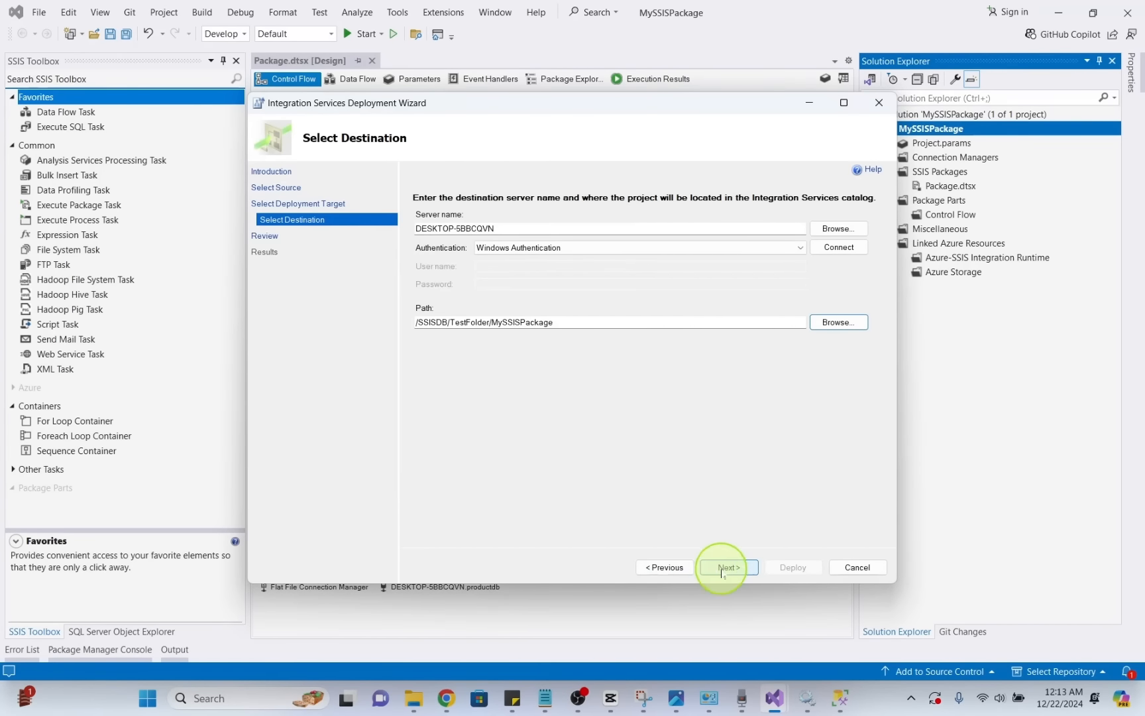
{"action": "left_click", "coordinate": [722, 568]}
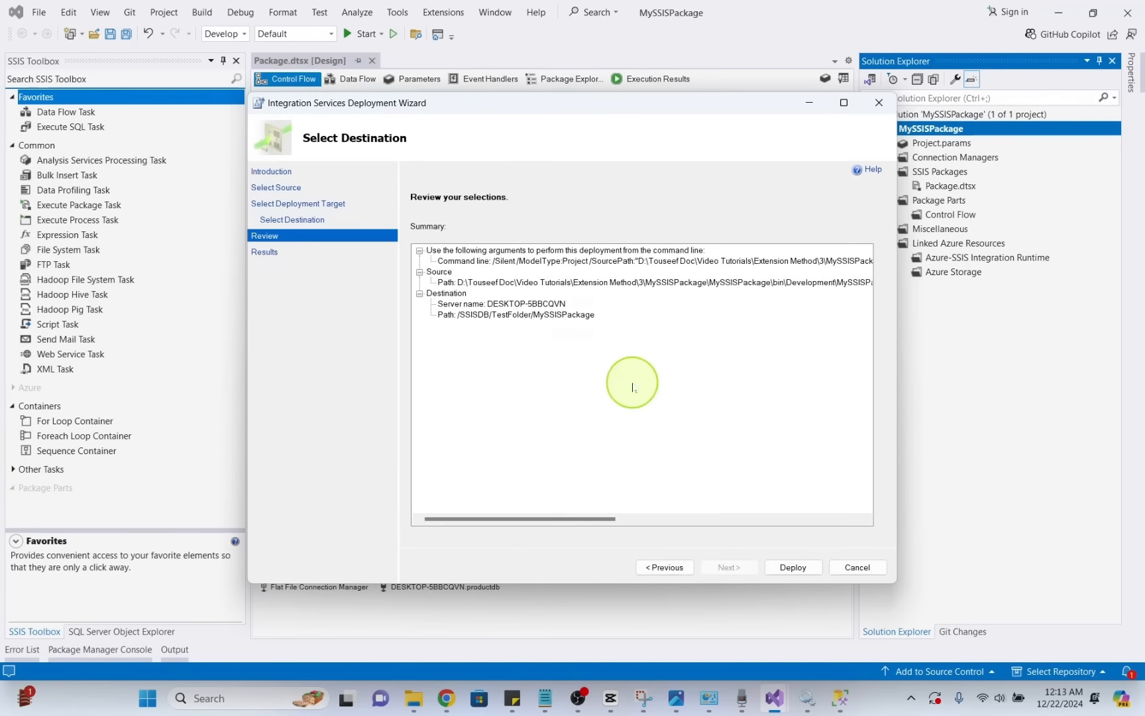
{"action": "left_click", "coordinate": [793, 567]}
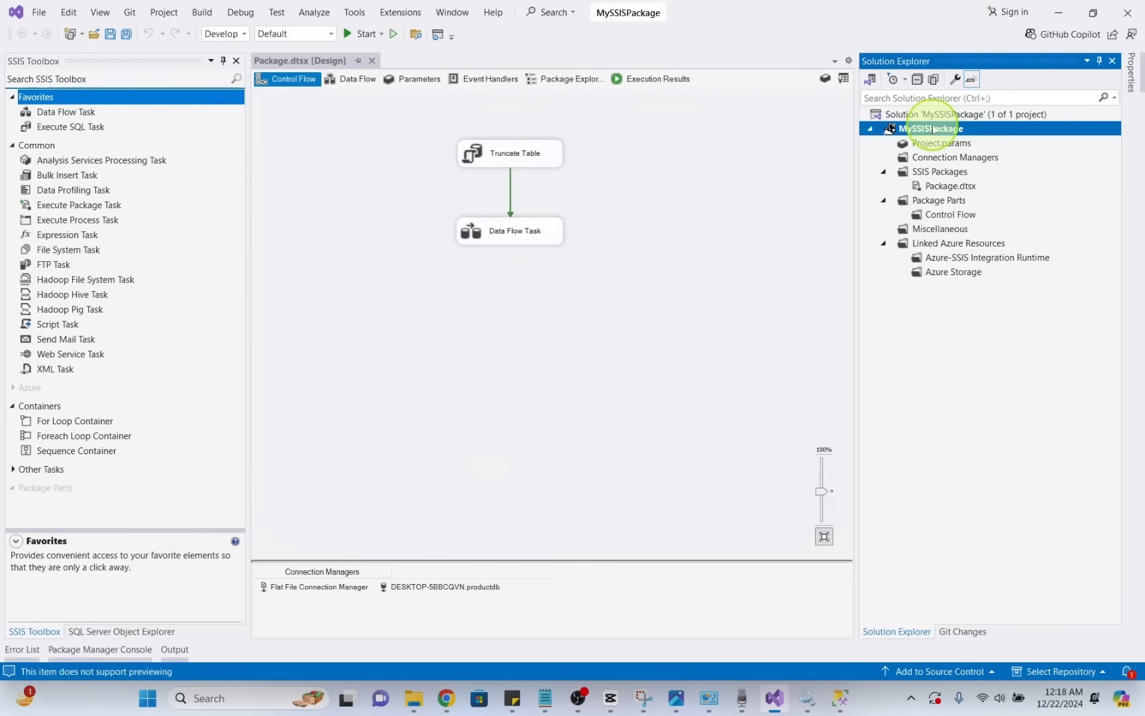
Set TargetServerVersion to SQL Server 2019 in the configuration properties of the MySSISPackage project.
{"action": "right_click", "coordinate": [941, 125]}
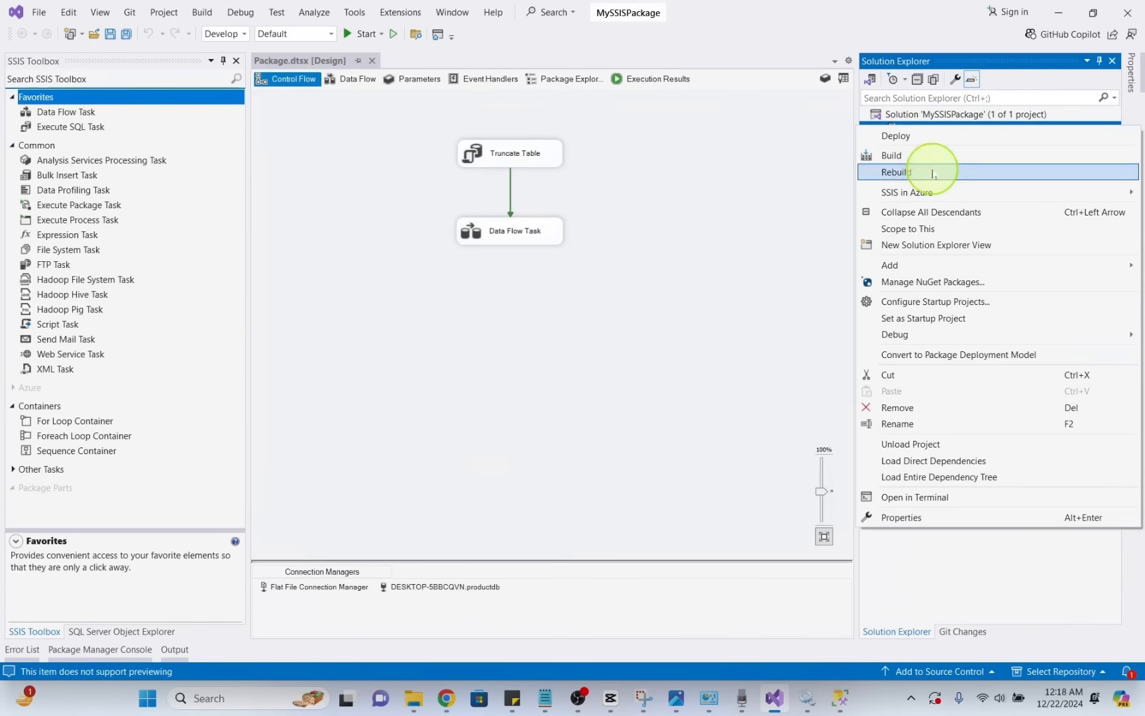
{"action": "left_click", "coordinate": [931, 518]}
{"action": "left_click", "coordinate": [371, 227]}
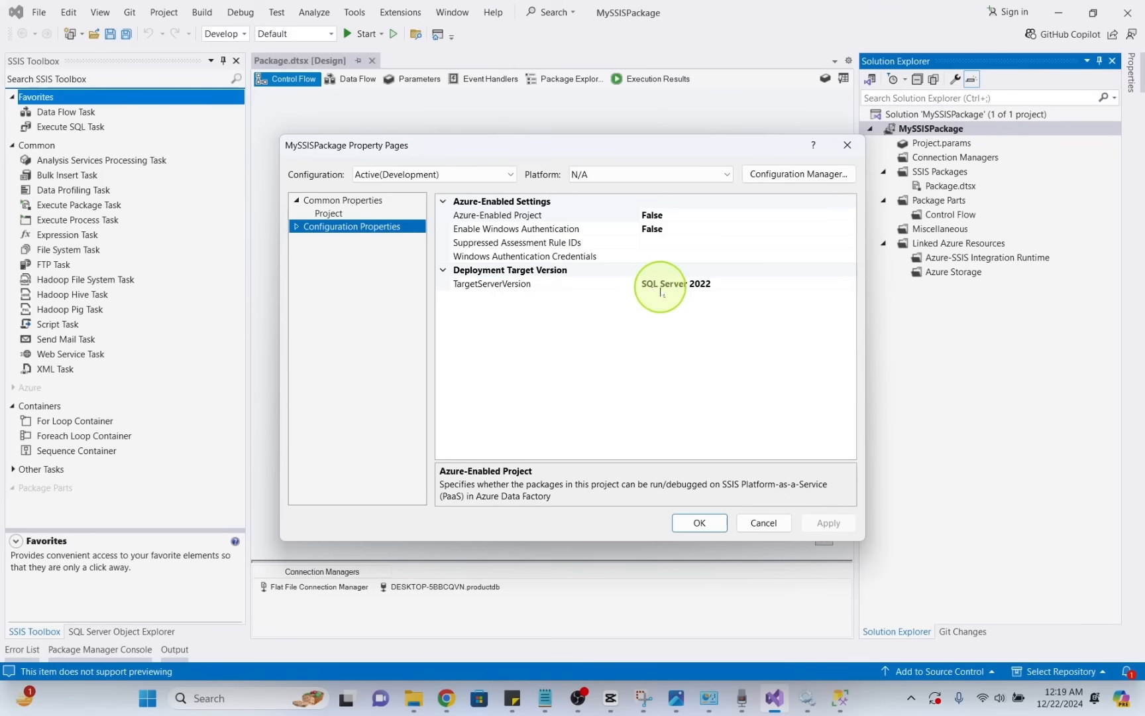
{"action": "left_click", "coordinate": [696, 284]}
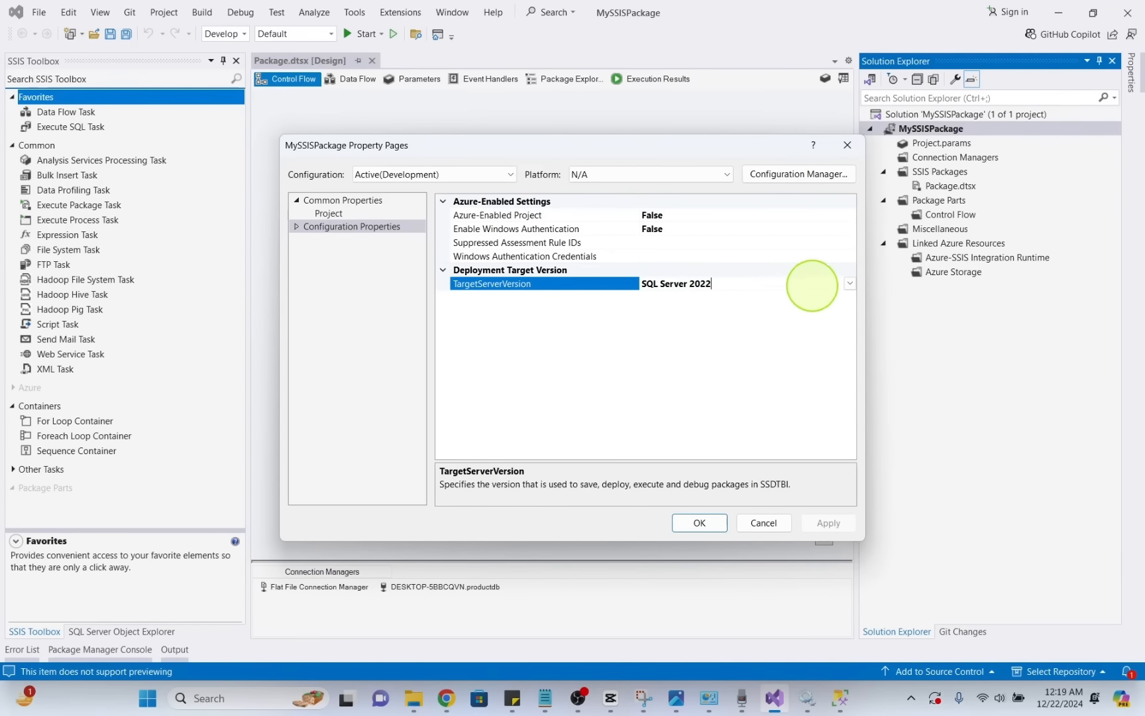
{"action": "left_click", "coordinate": [849, 284]}
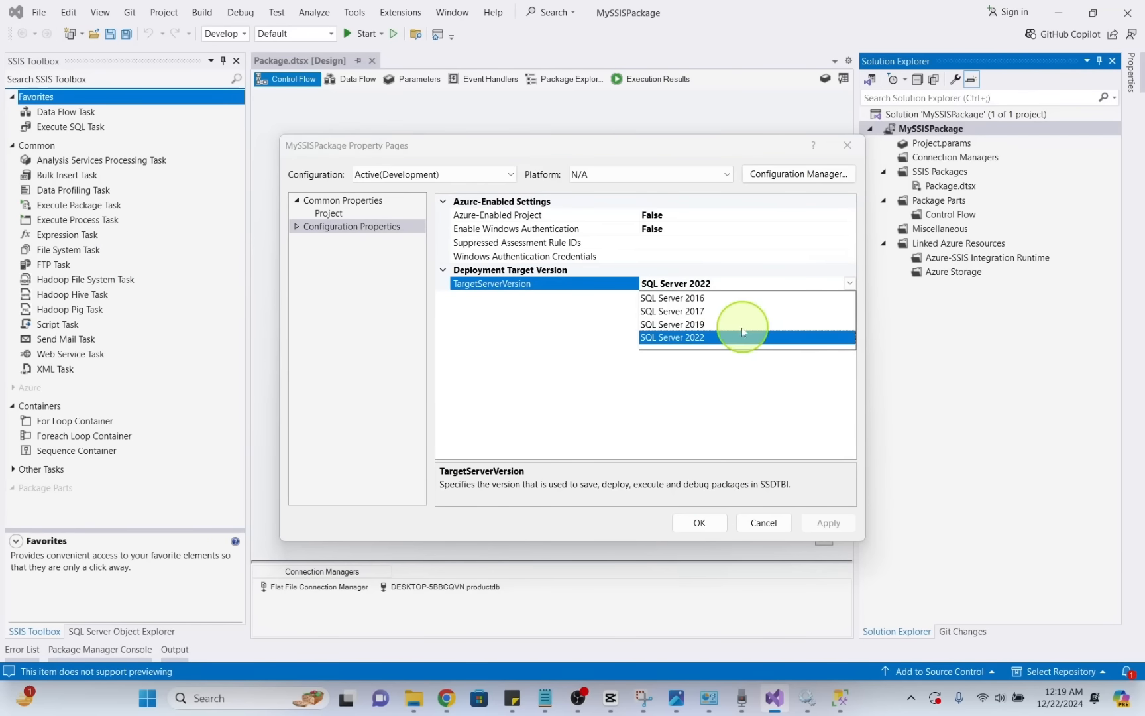
{"action": "left_click", "coordinate": [702, 324]}
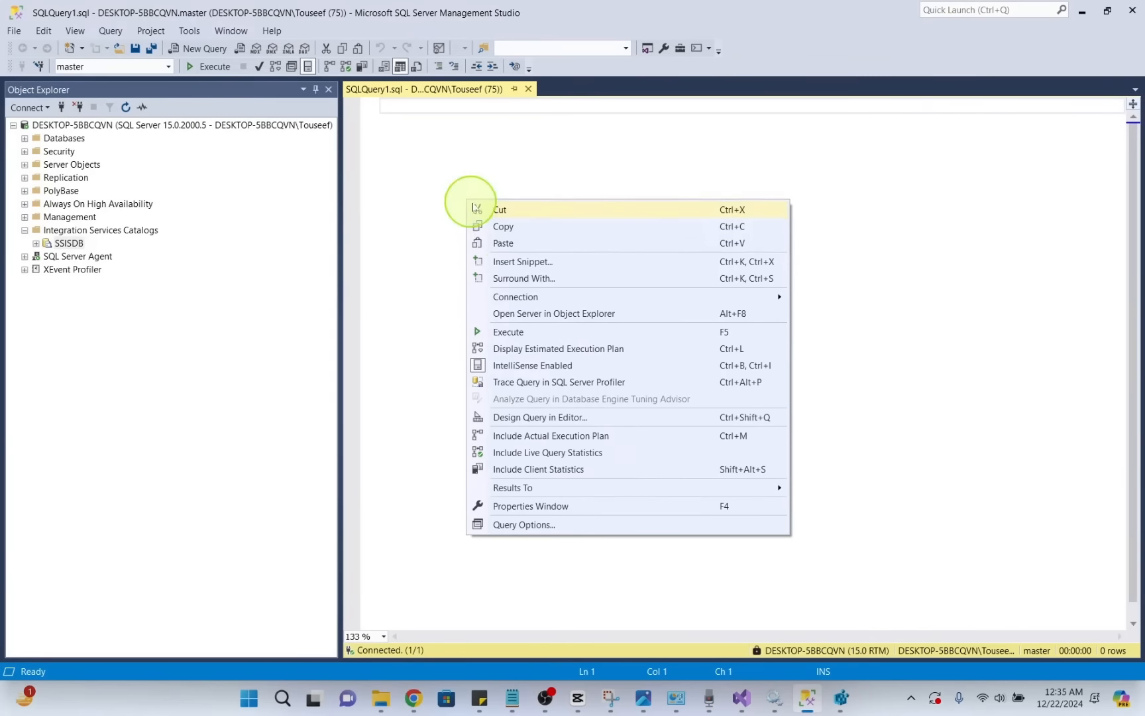
In SQL Server Management Studio, run "ALTER DATABASE SSISDB SET COMPATIBILITY_LEVEL = 150;" in a query window and return to Visual Studio.
{"action": "left_click", "coordinate": [503, 244]}
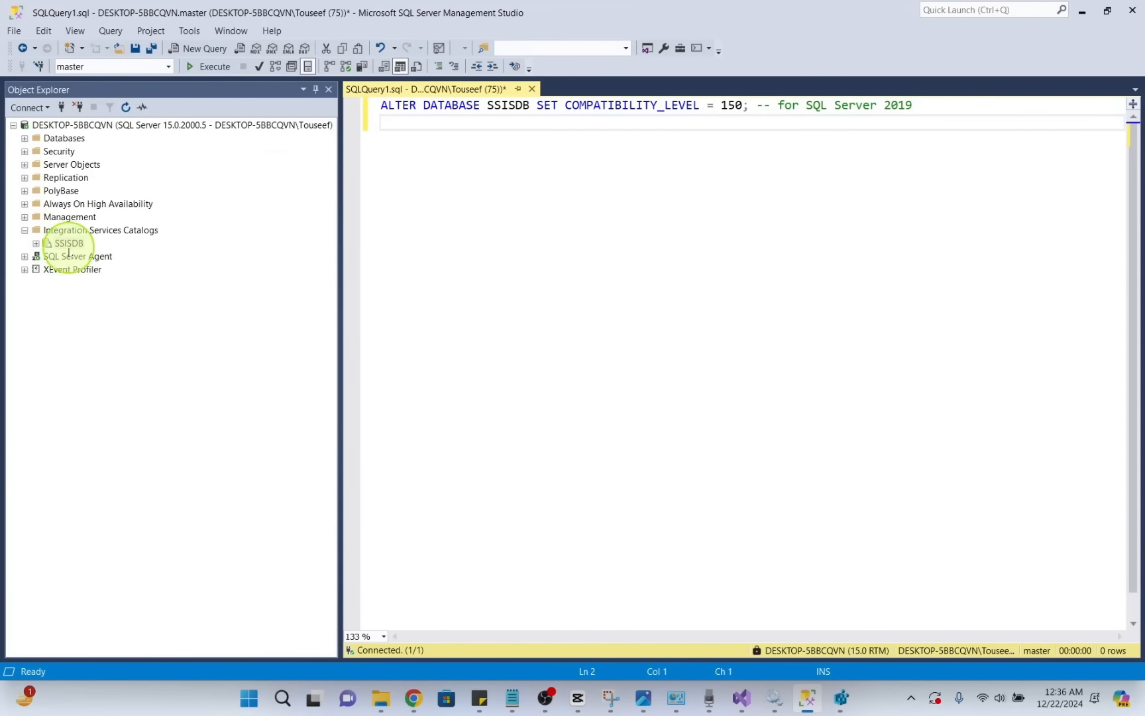
{"action": "left_click", "coordinate": [209, 67]}
{"action": "left_click", "coordinate": [742, 701]}
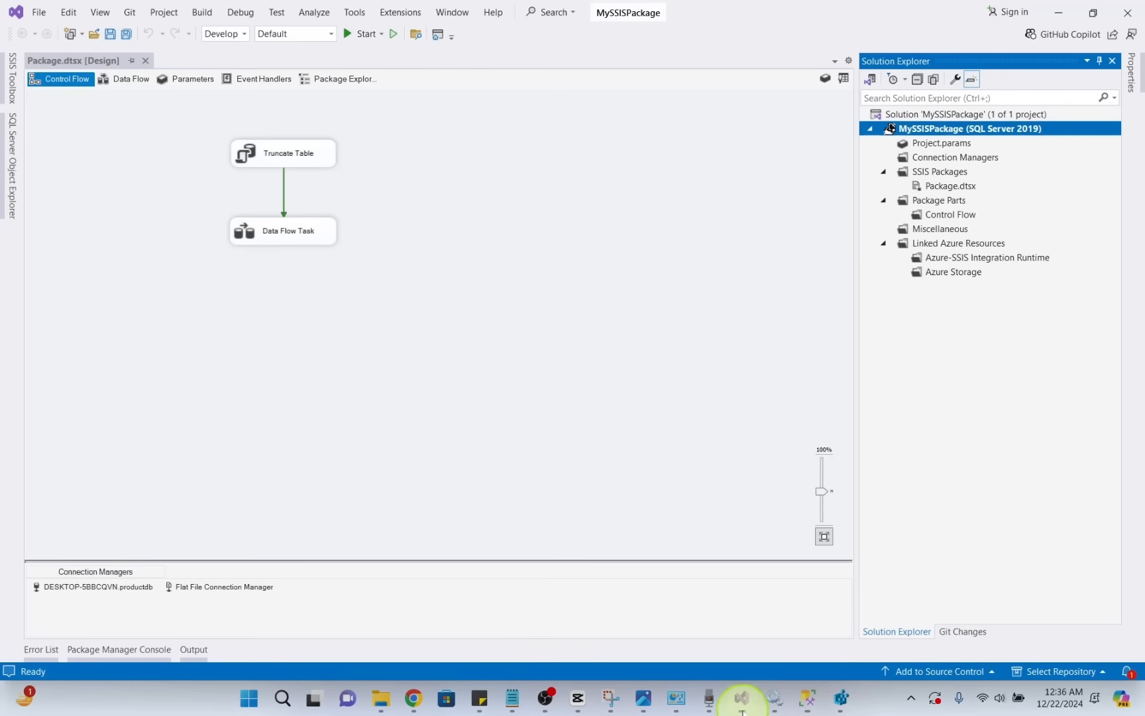
Start deploying the MySSISPackage project again with SSIS in SQL Server as the target and connect to the DESKTOP-5BBCQVN server.
{"action": "right_click", "coordinate": [922, 130]}
{"action": "left_click", "coordinate": [923, 131]}
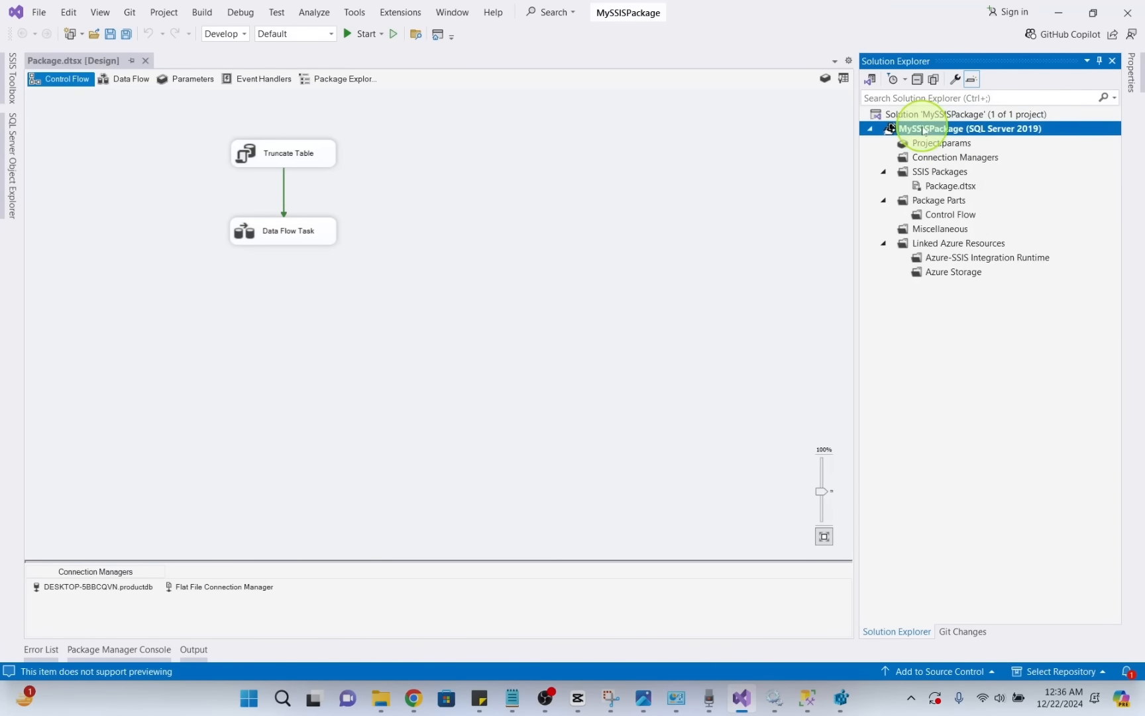
{"action": "right_click", "coordinate": [924, 130]}
{"action": "left_click", "coordinate": [751, 198]}
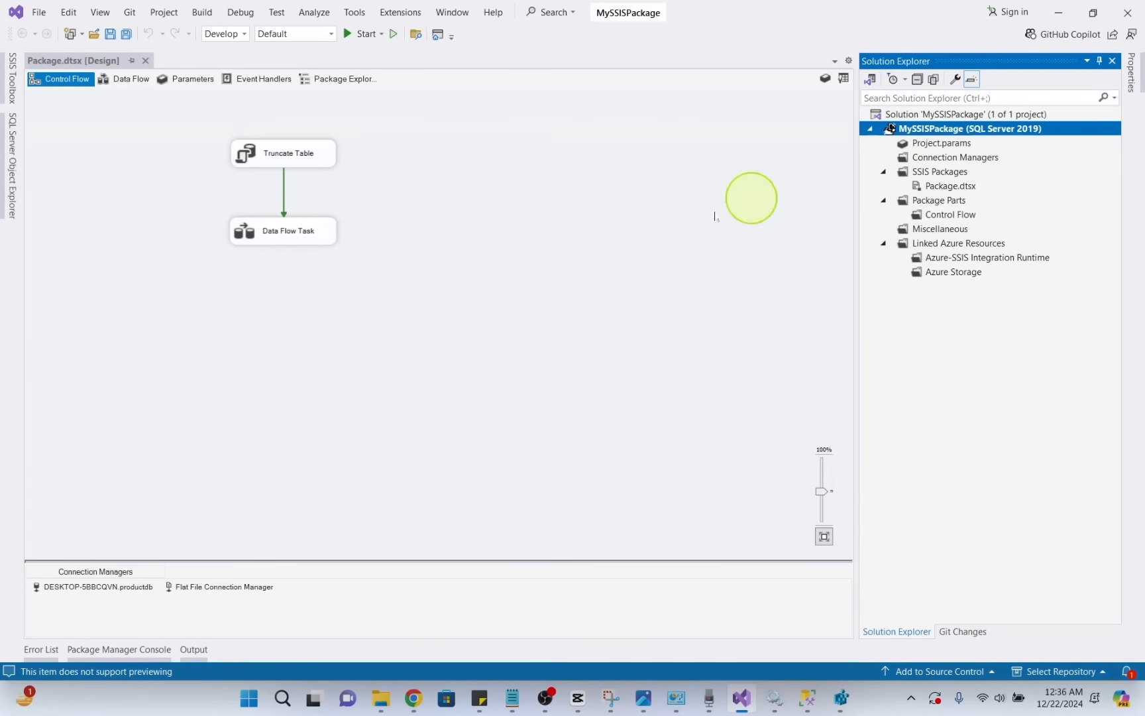
{"action": "left_click", "coordinate": [729, 566]}
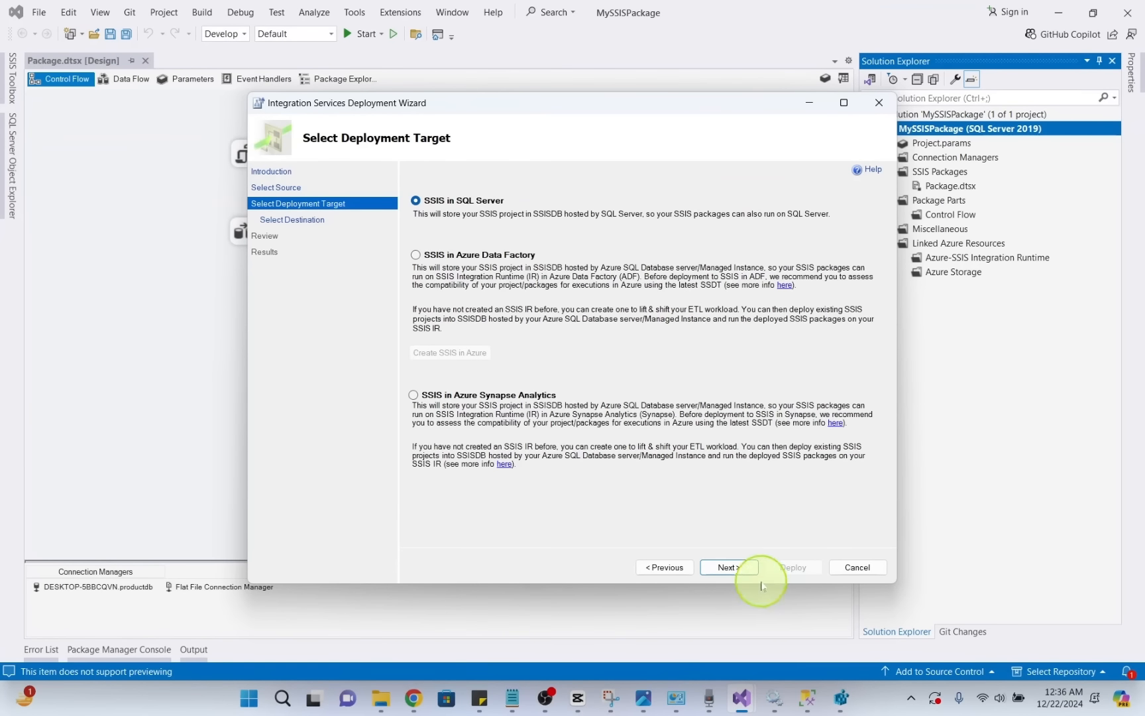
{"action": "left_click", "coordinate": [729, 565]}
{"action": "left_click", "coordinate": [839, 246]}
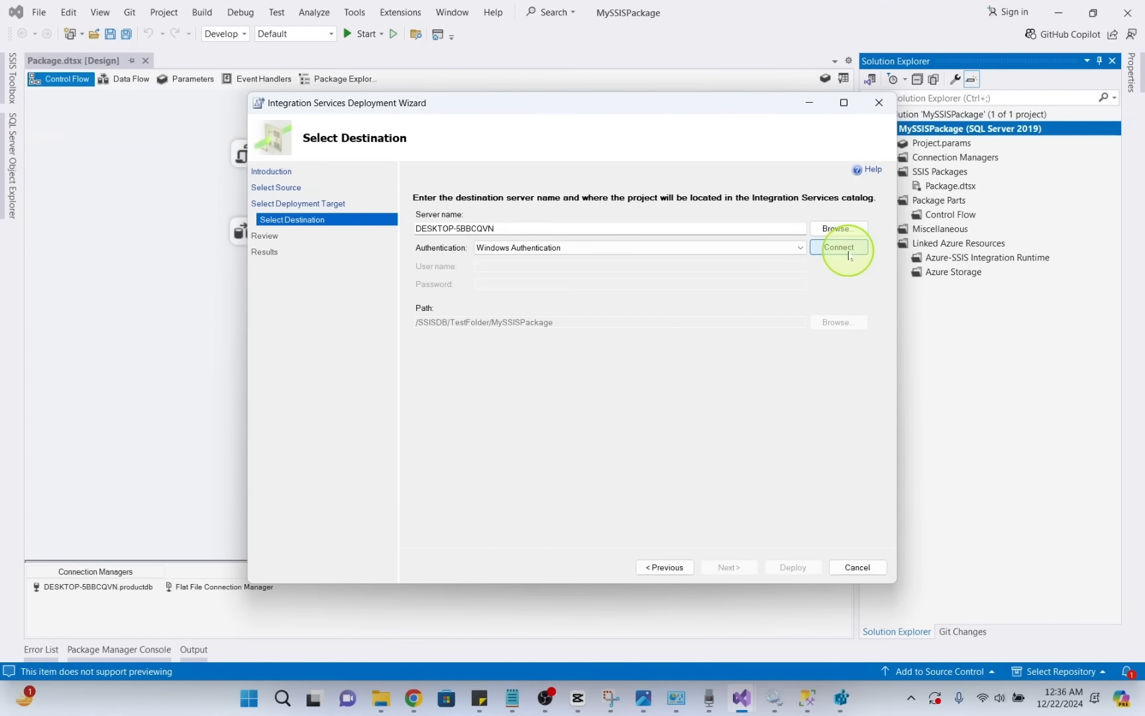
Choose TestFolder under SSISDB as the destination, deploy the project, and close the deployment wizard.
{"action": "left_click", "coordinate": [815, 328]}
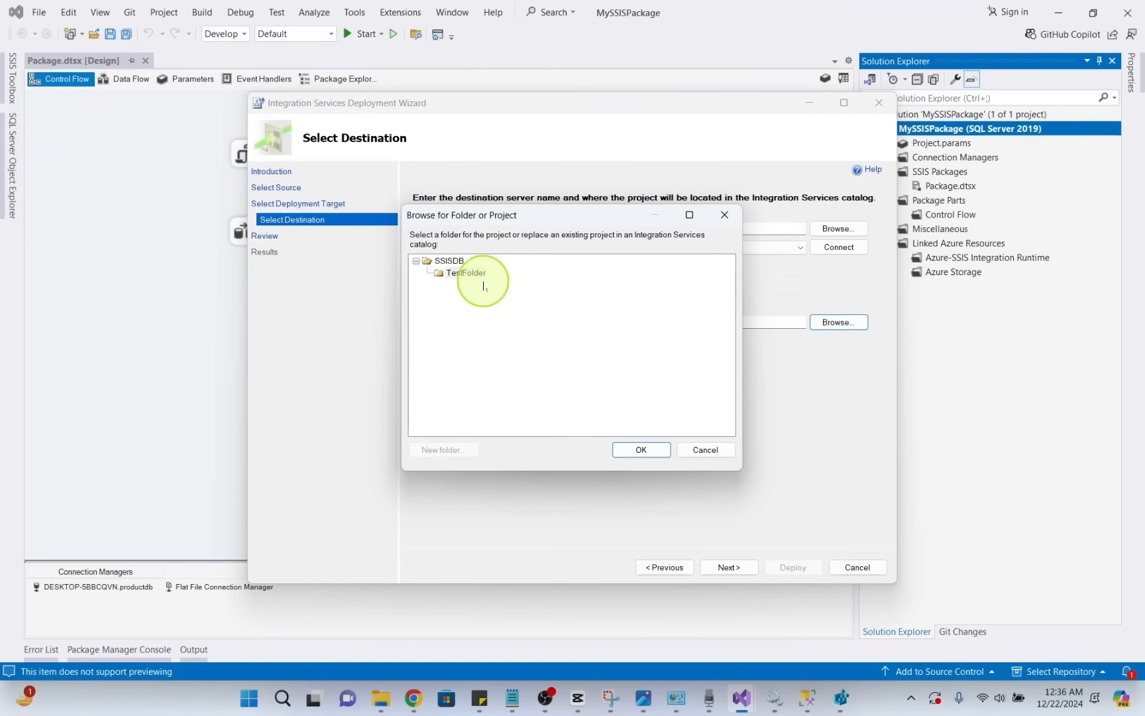
{"action": "left_click", "coordinate": [464, 273]}
{"action": "left_click", "coordinate": [641, 451]}
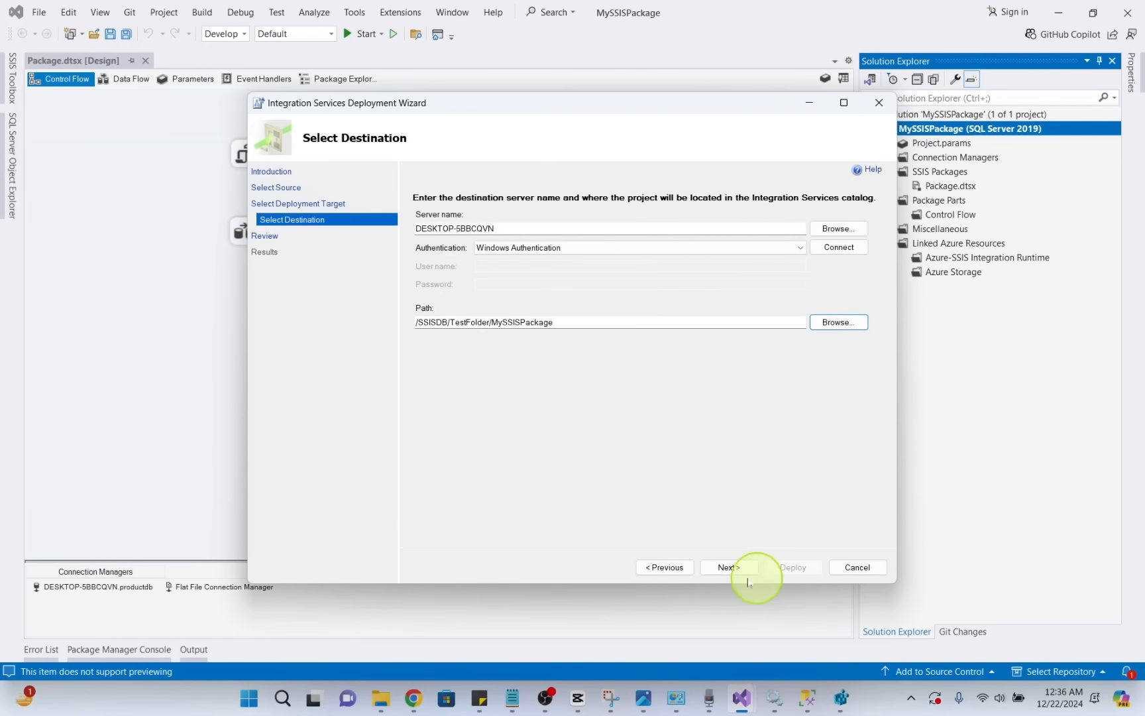
{"action": "left_click", "coordinate": [728, 569]}
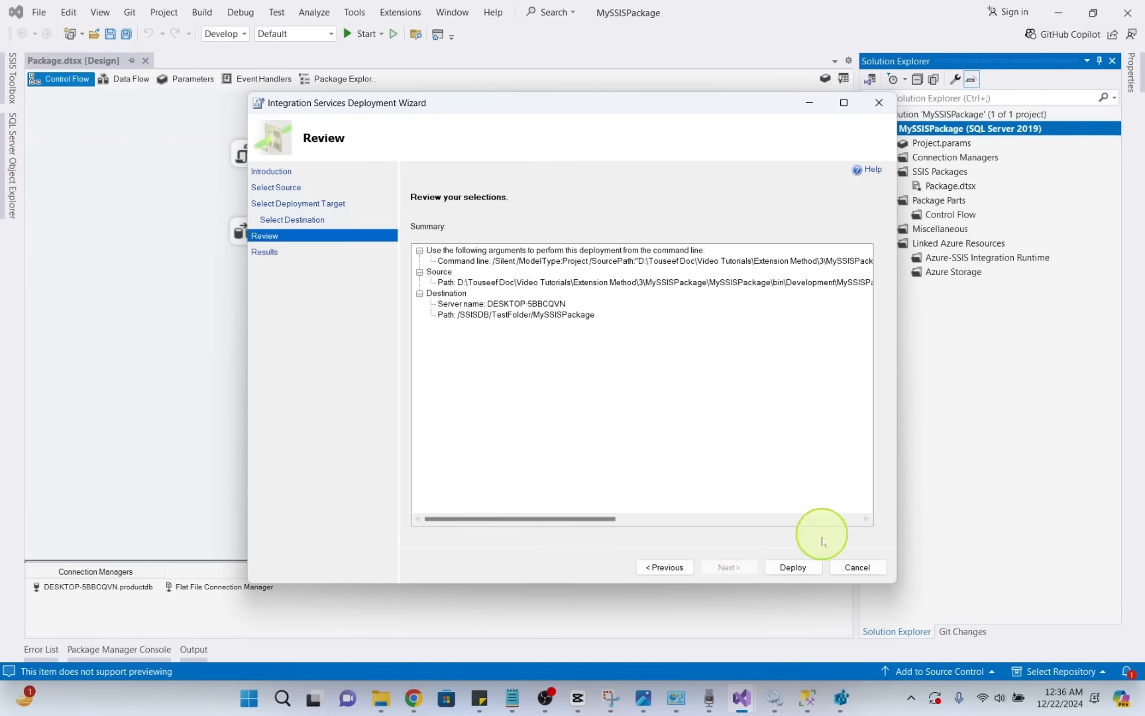
{"action": "left_click", "coordinate": [798, 568]}
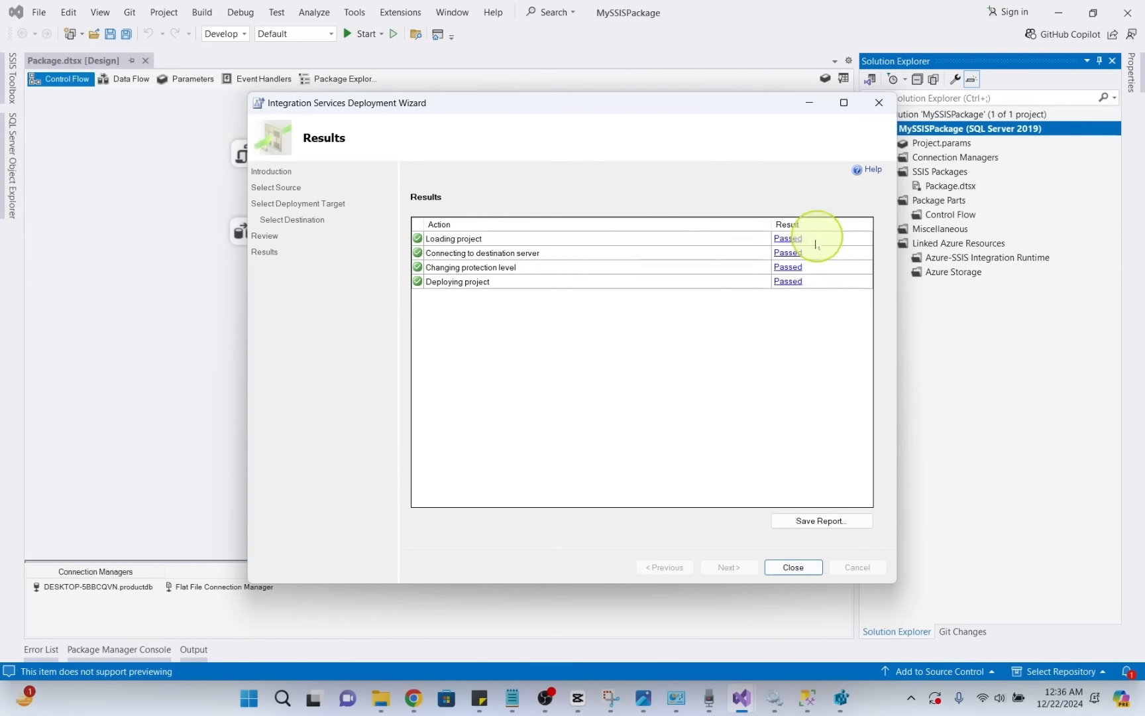
{"action": "left_click", "coordinate": [796, 574]}
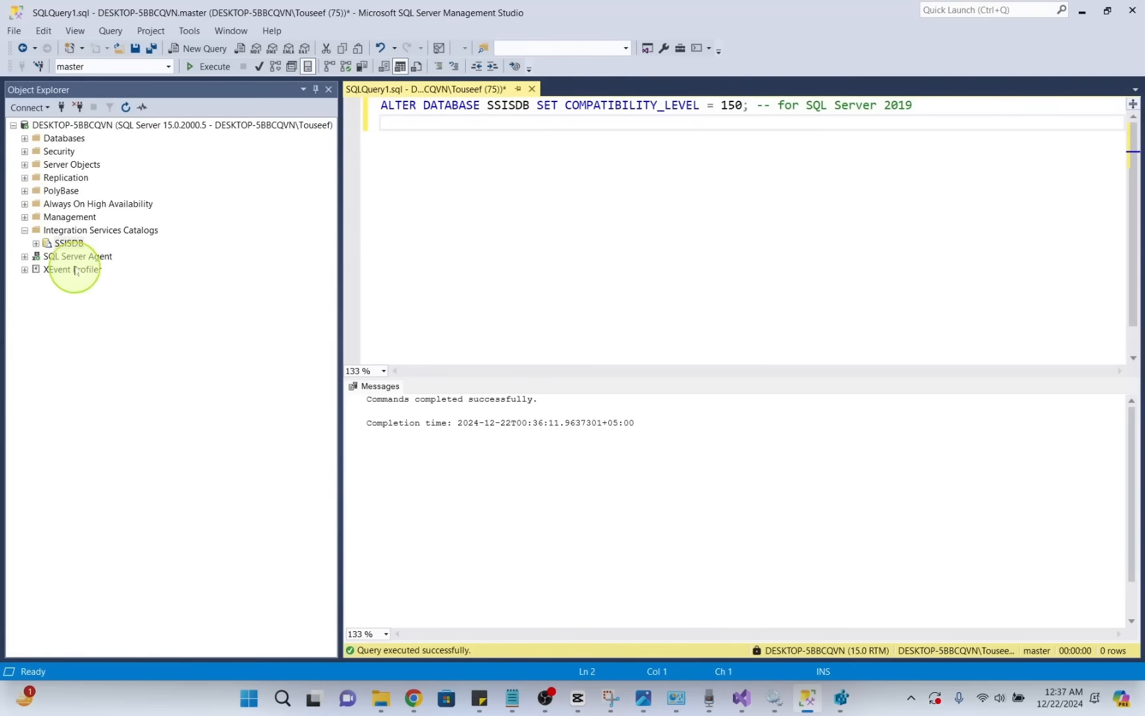
In SQL Server Management Studio, refresh the SSISDB catalog and expand TestFolder and its projects to check the deployed MySSISPackage.
{"action": "left_click", "coordinate": [66, 230]}
{"action": "right_click", "coordinate": [67, 230]}
{"action": "right_click", "coordinate": [60, 244]}
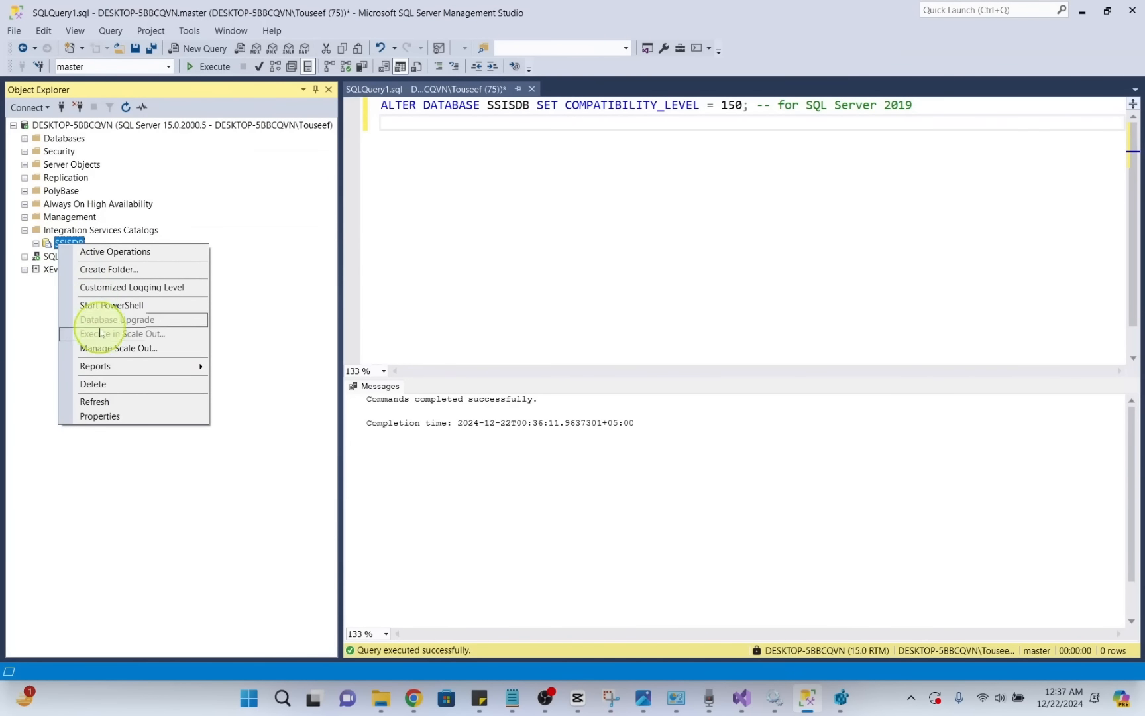
{"action": "left_click", "coordinate": [93, 401]}
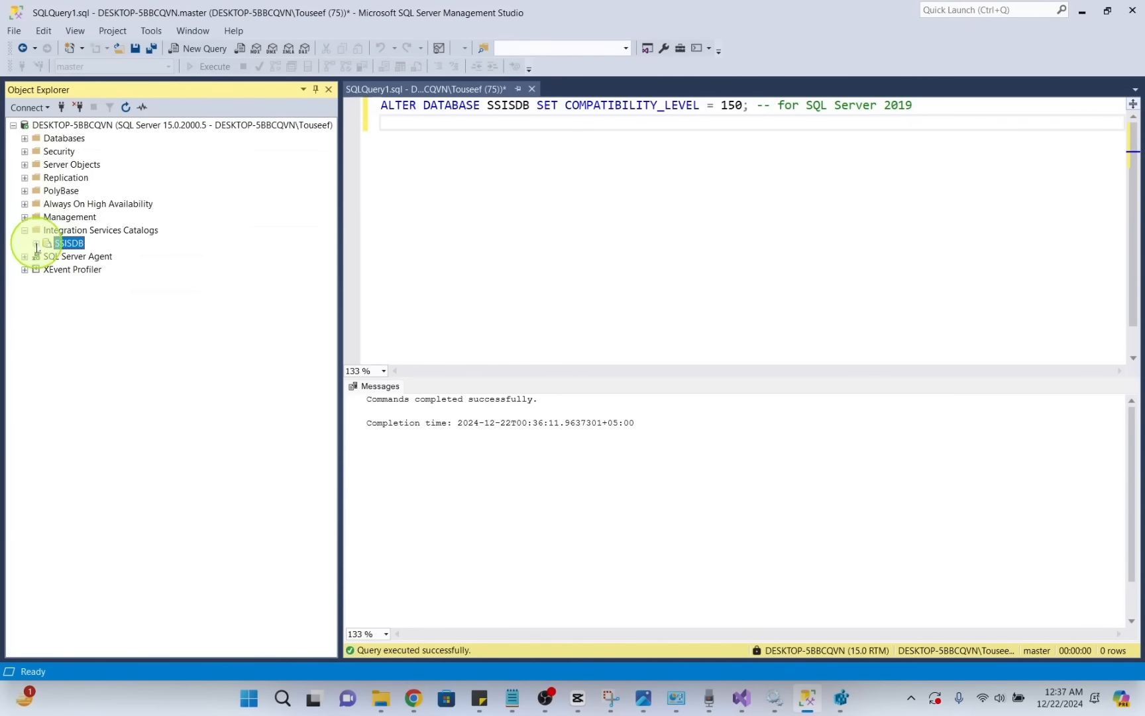
{"action": "left_click", "coordinate": [35, 244]}
{"action": "left_click", "coordinate": [47, 256]}
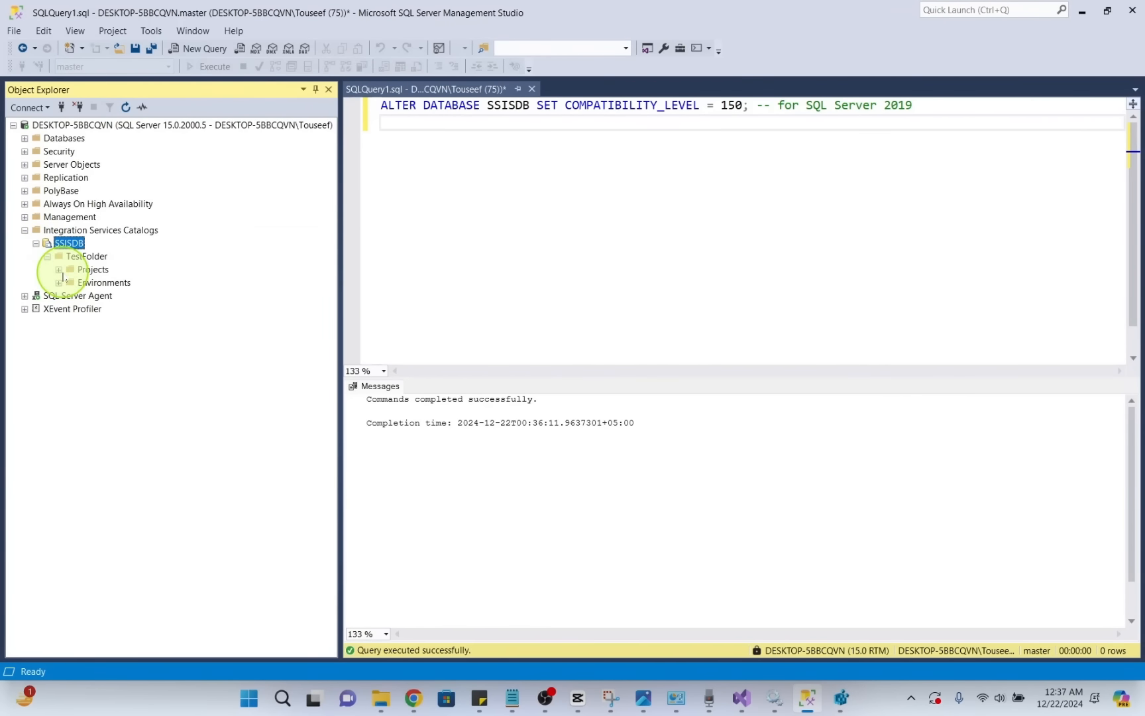
{"action": "left_click", "coordinate": [59, 269]}
{"action": "left_click", "coordinate": [59, 296]}
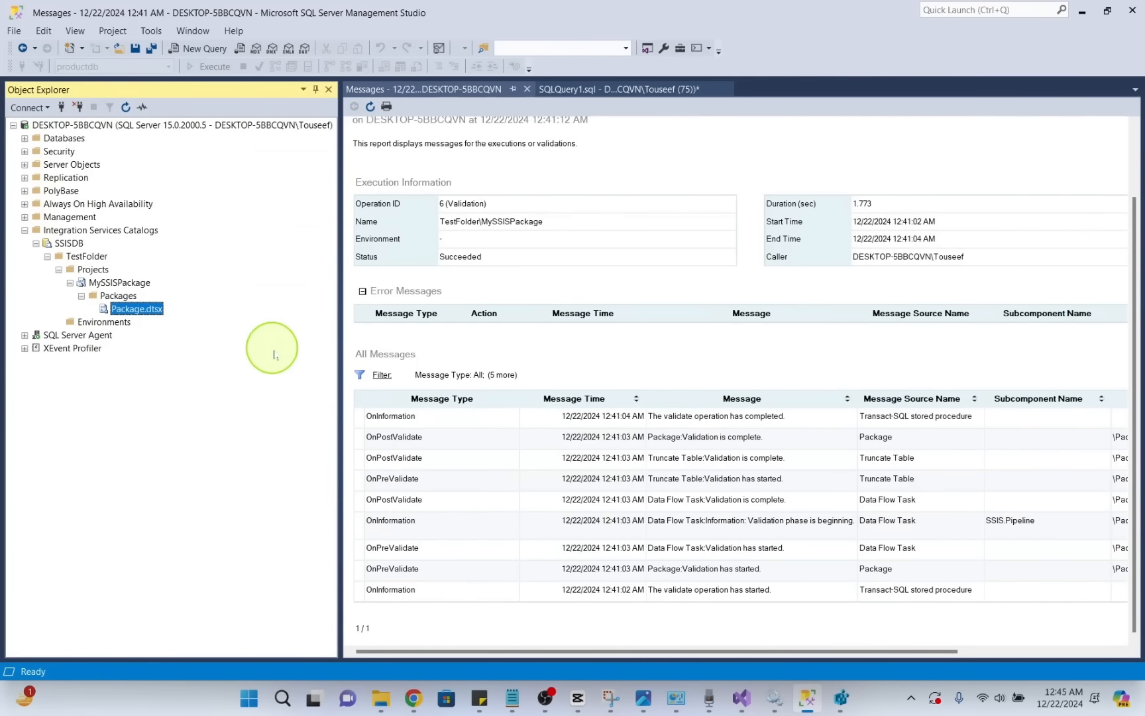
Execute the deployed Package.dtsx of MySSISPackage with its default settings and decline opening the overview report.
{"action": "right_click", "coordinate": [142, 306]}
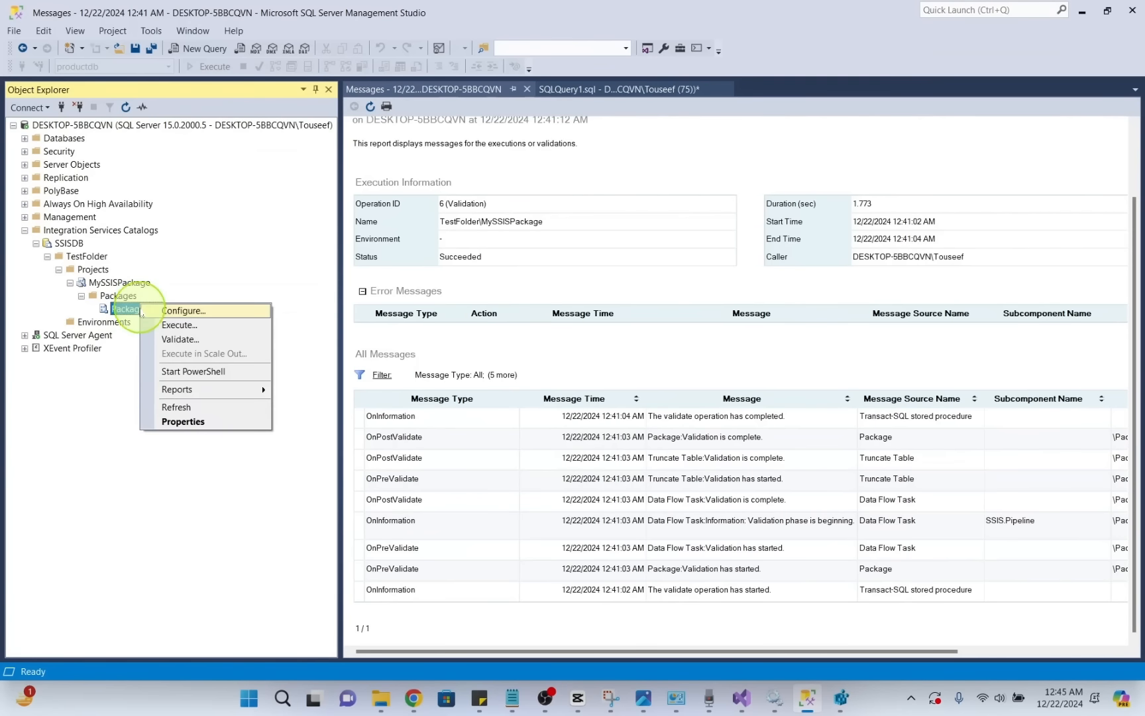
{"action": "left_click", "coordinate": [204, 326]}
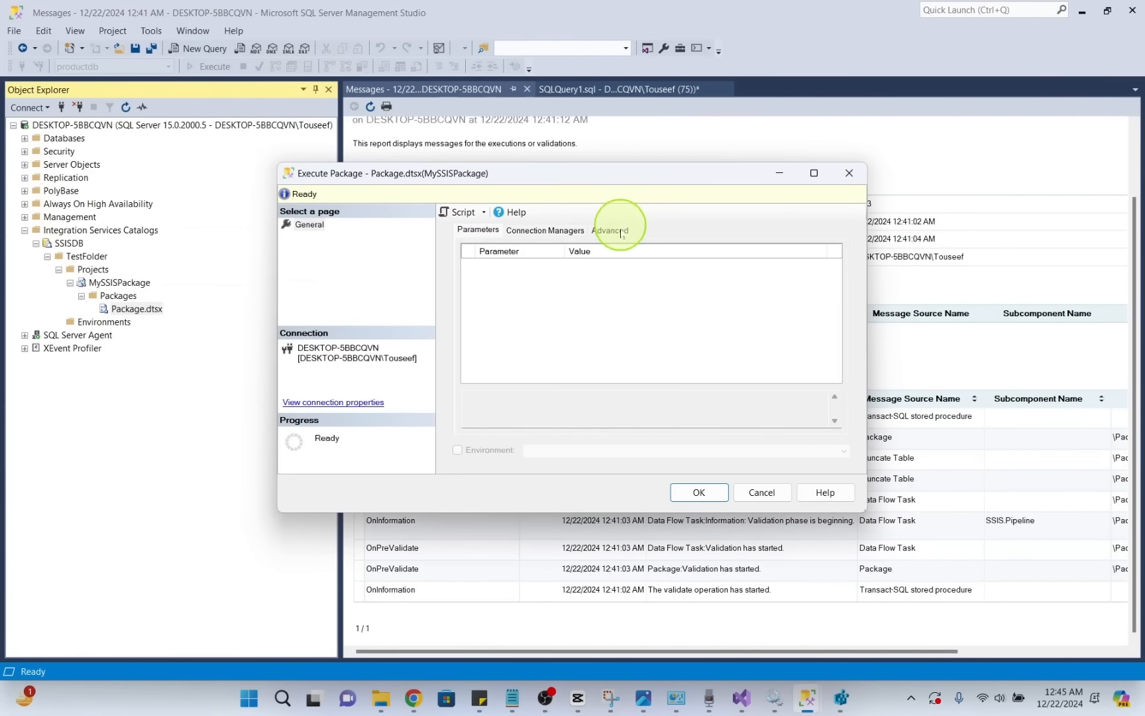
{"action": "left_click", "coordinate": [691, 487]}
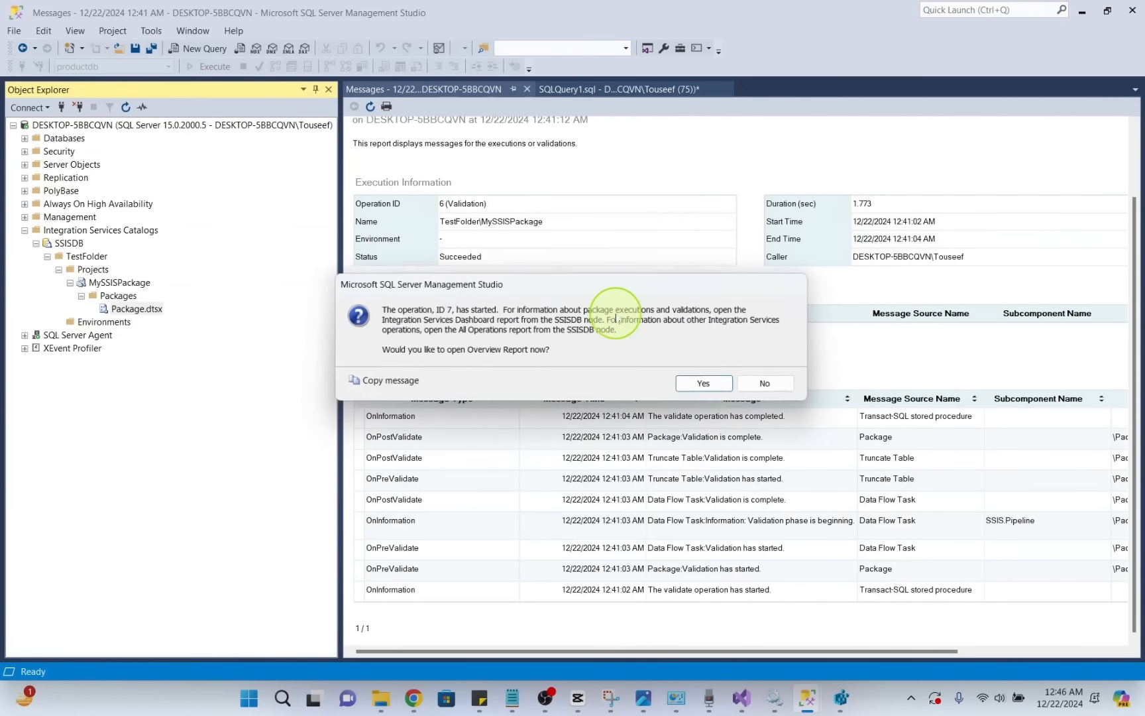
{"action": "left_click", "coordinate": [771, 385]}
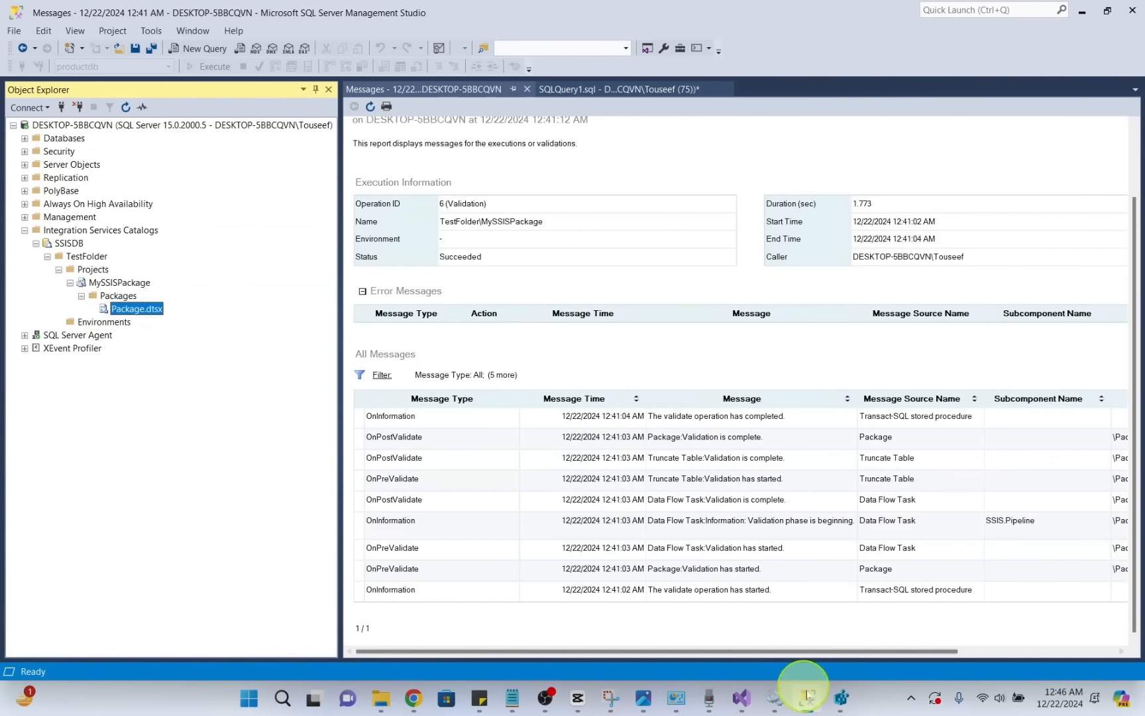
Run only the "Select * from Employees" statement in the SQLQuery1.sql window to check the table's loaded rows.
{"action": "mouse_move", "coordinate": [808, 700]}
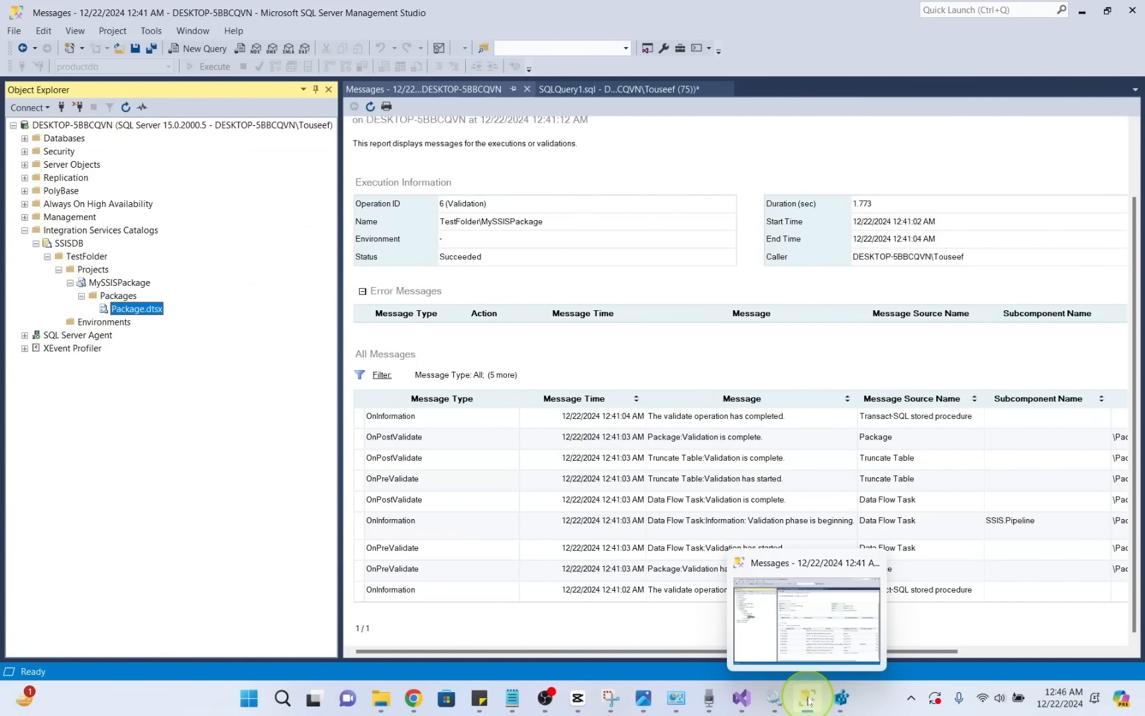
{"action": "left_click", "coordinate": [575, 89]}
{"action": "left_click_drag", "start_coordinate": [544, 155], "coordinate": [382, 155]}
{"action": "left_click", "coordinate": [208, 66]}
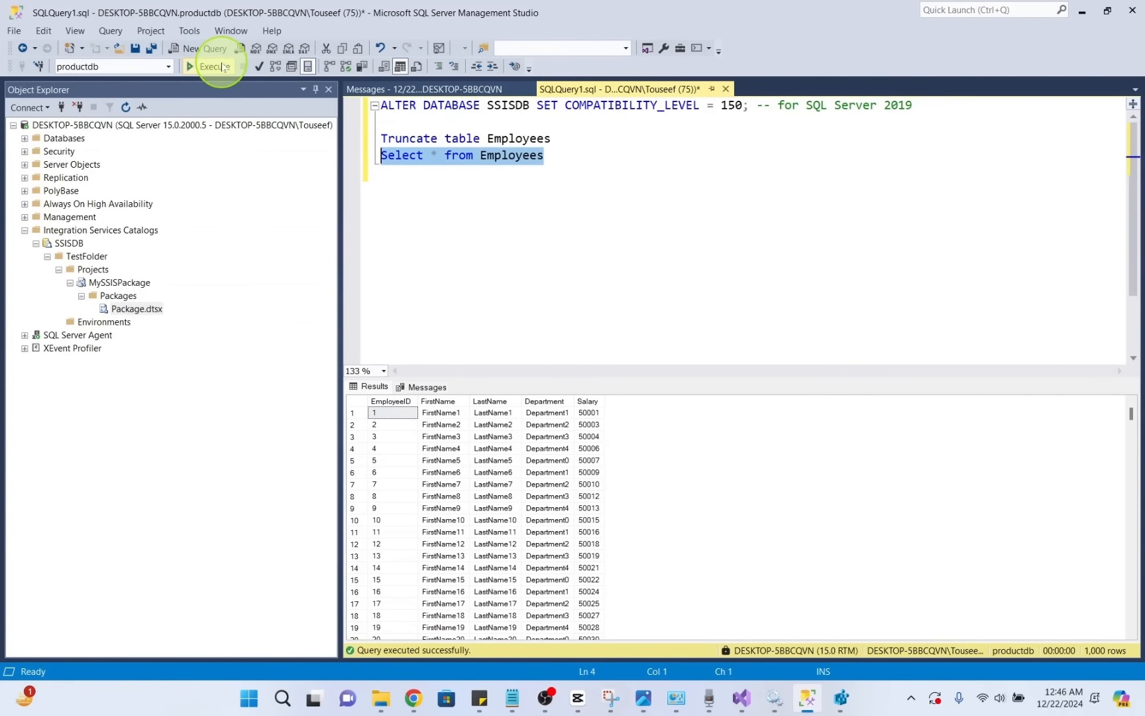